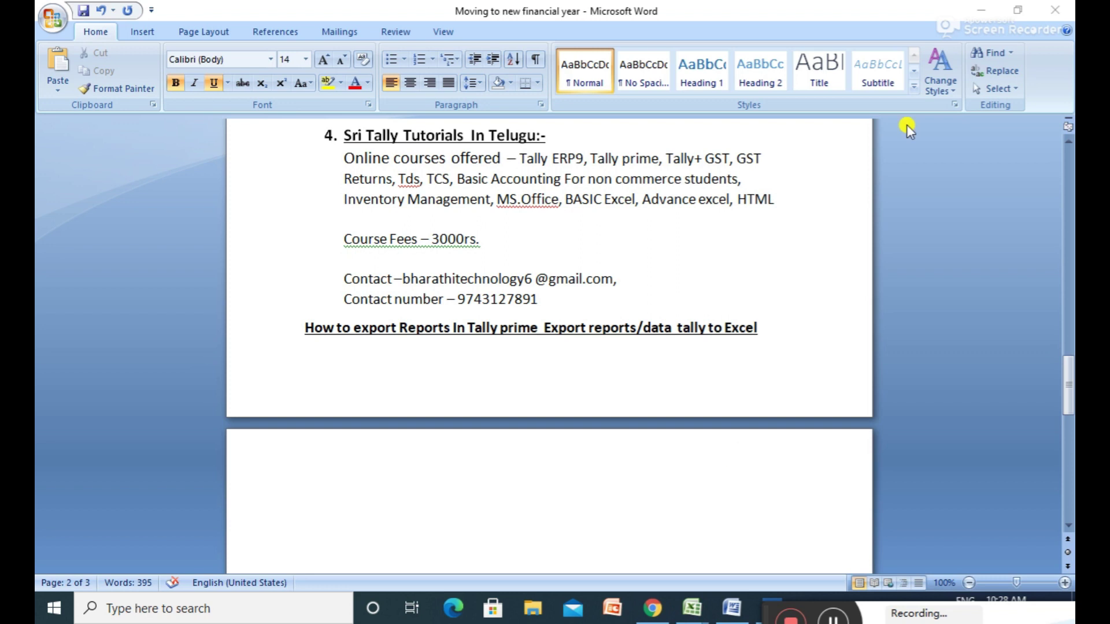
Switch from Word to TallyPrime's Gateway of Tally for Sri Tutorials
{"action": "mouse_move", "coordinate": [767, 608]}
{"action": "left_click", "coordinate": [772, 615]}
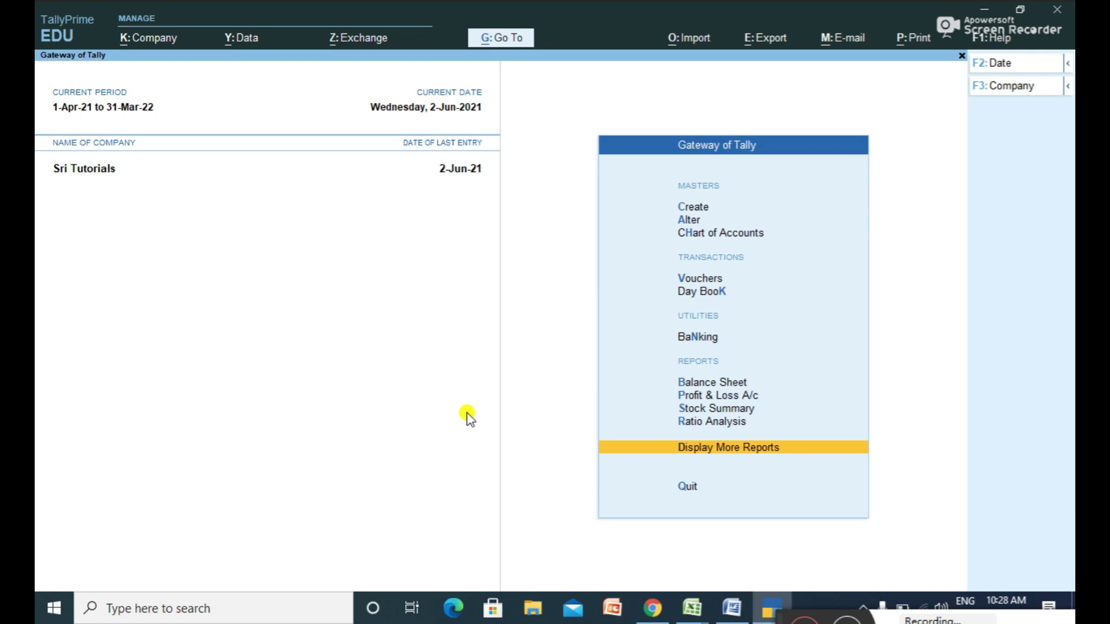
Open the Sri Tutorials Balance Sheet as at 2-Jun-21 and bring up its export options
{"action": "left_click", "coordinate": [715, 384]}
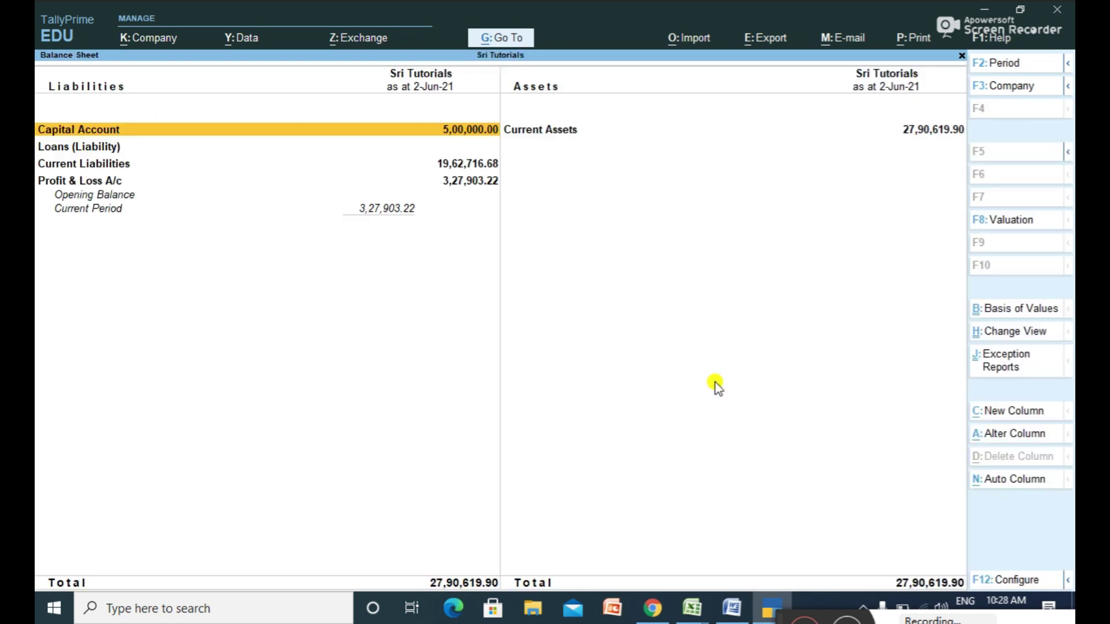
{"action": "key", "text": "Escape"}
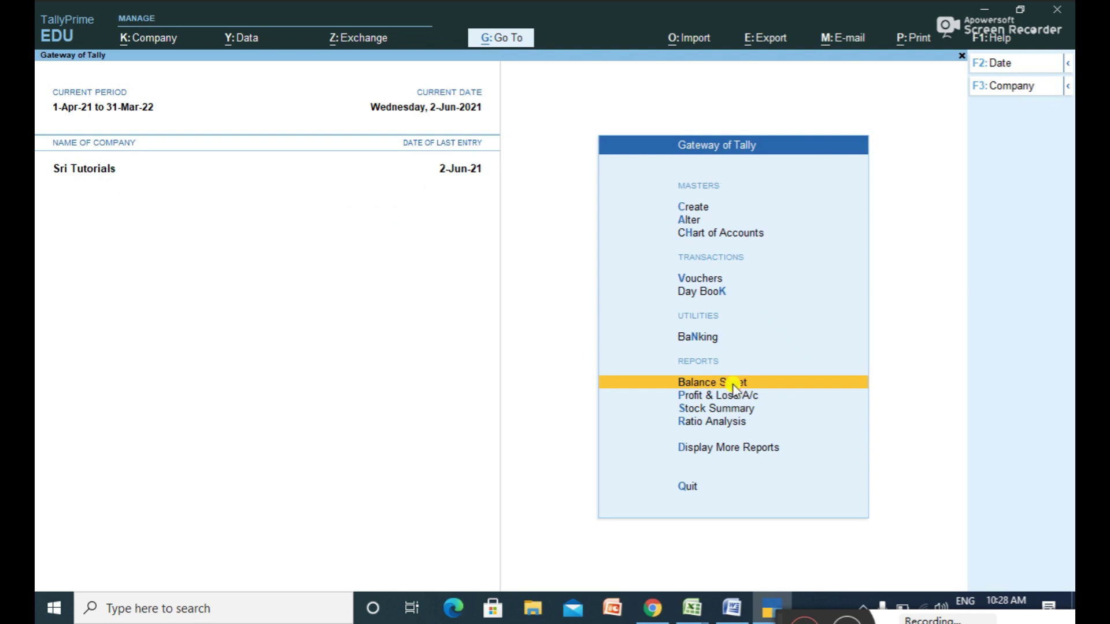
{"action": "left_click", "coordinate": [733, 386]}
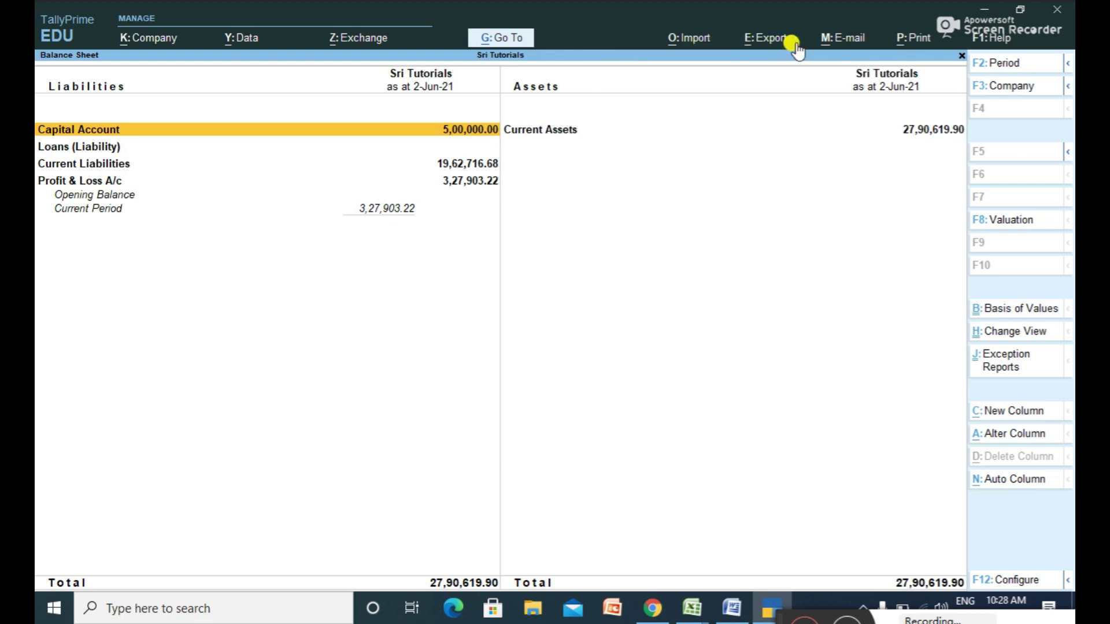
{"action": "left_click", "coordinate": [766, 44]}
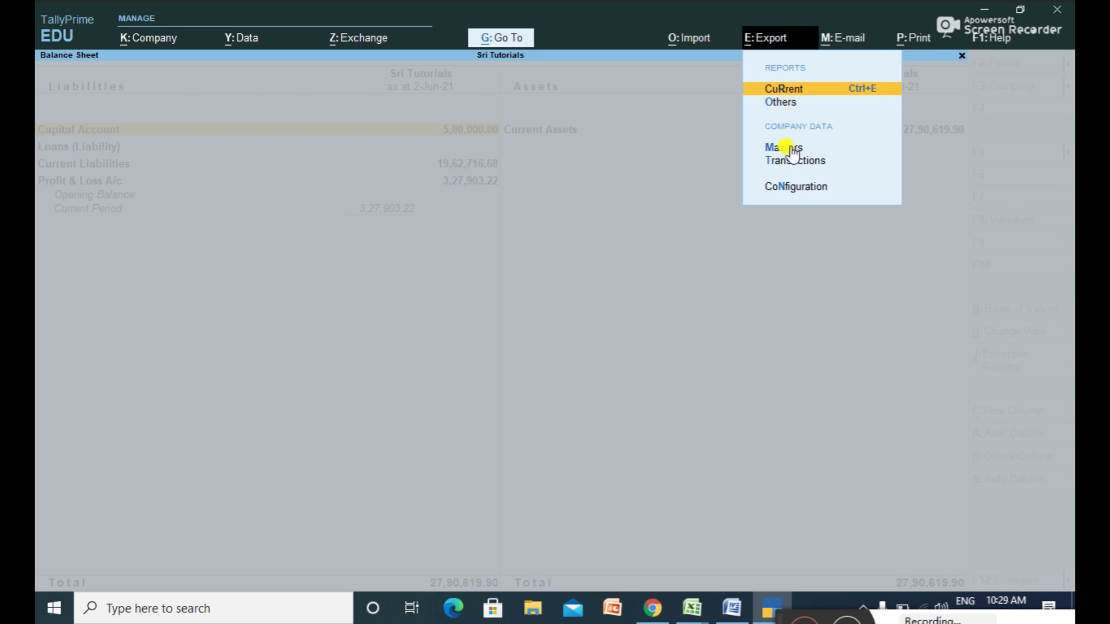
Check the export configuration, then export the current Balance Sheet as Excel file BSheet.xlsx
{"action": "left_click", "coordinate": [793, 187]}
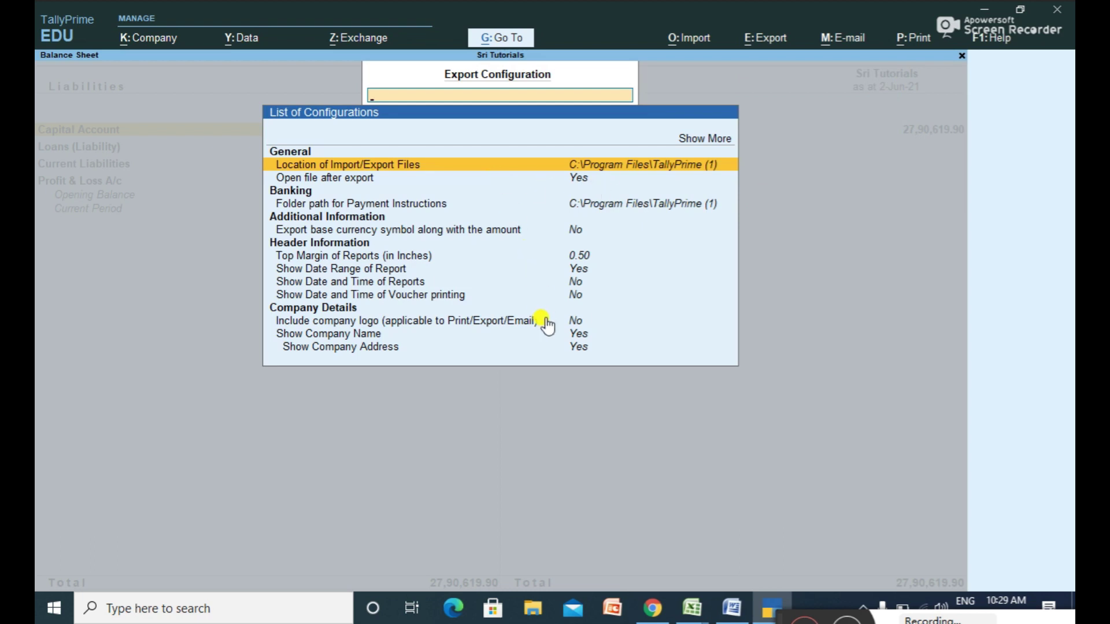
{"action": "key", "text": "Escape"}
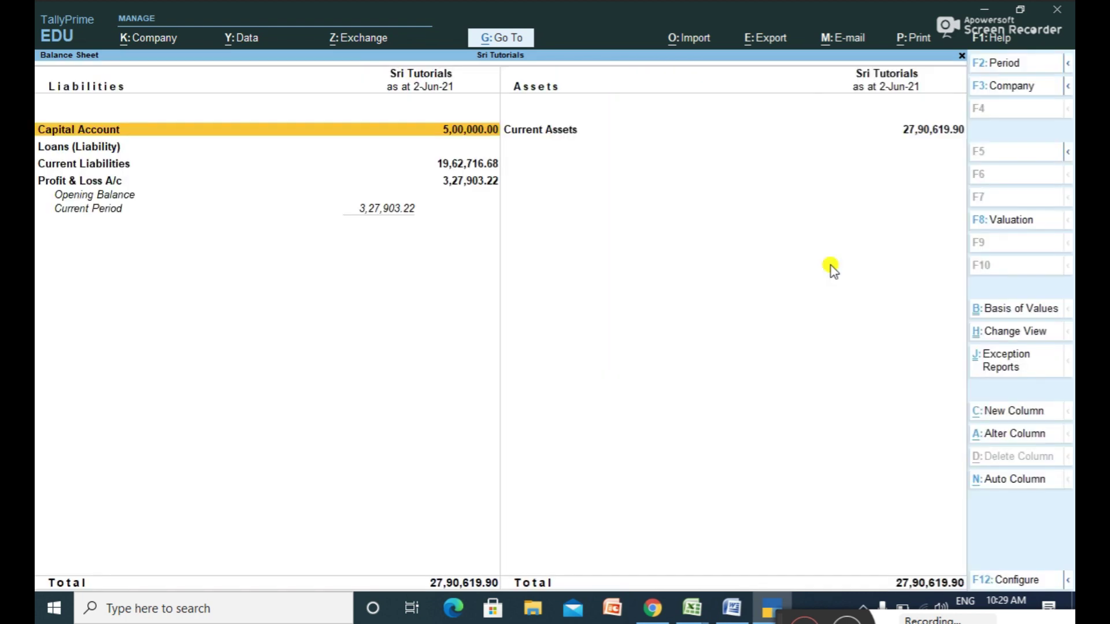
{"action": "left_click", "coordinate": [750, 40]}
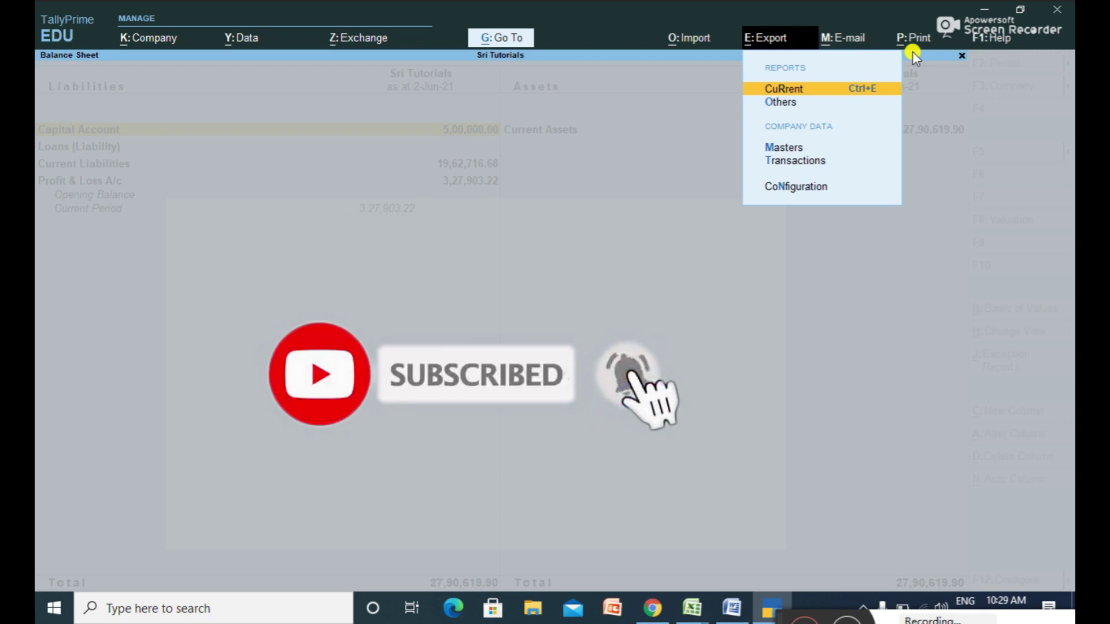
{"action": "left_click", "coordinate": [860, 90]}
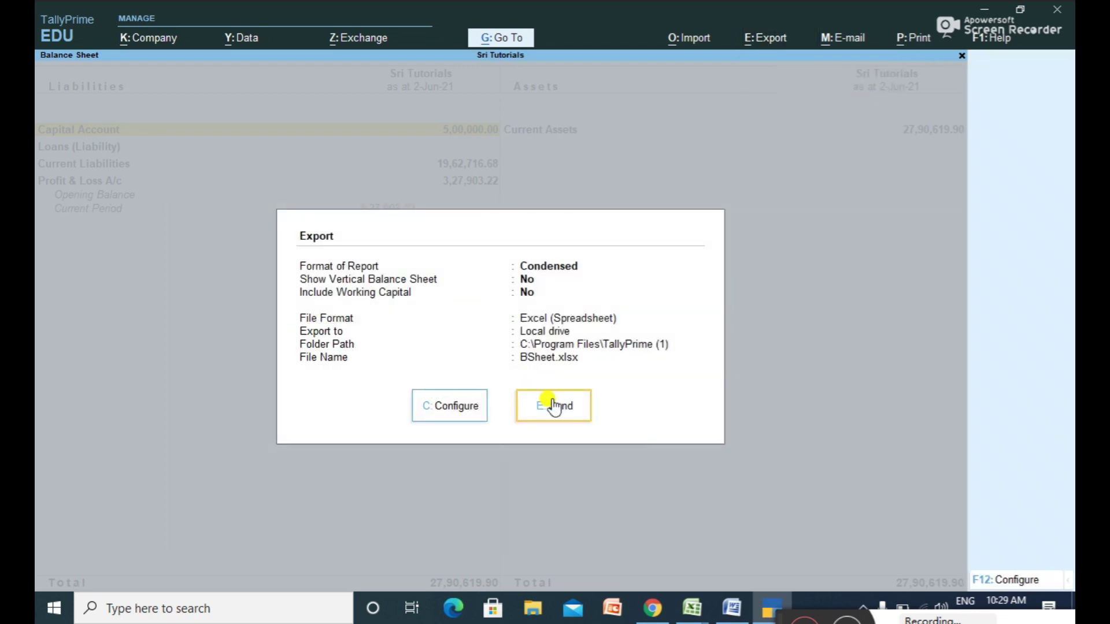
{"action": "left_click", "coordinate": [475, 408]}
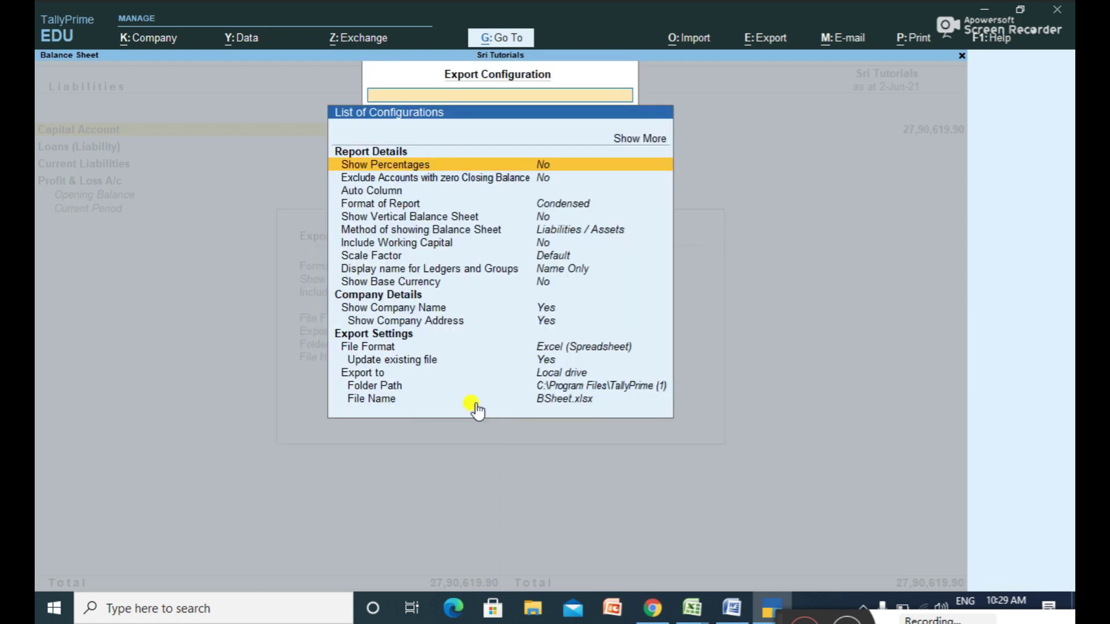
{"action": "key", "text": "Down"}
{"action": "key", "text": "Down"}
{"action": "key", "text": "Down"}
{"action": "key", "text": "Down"}
{"action": "key", "text": "Down"}
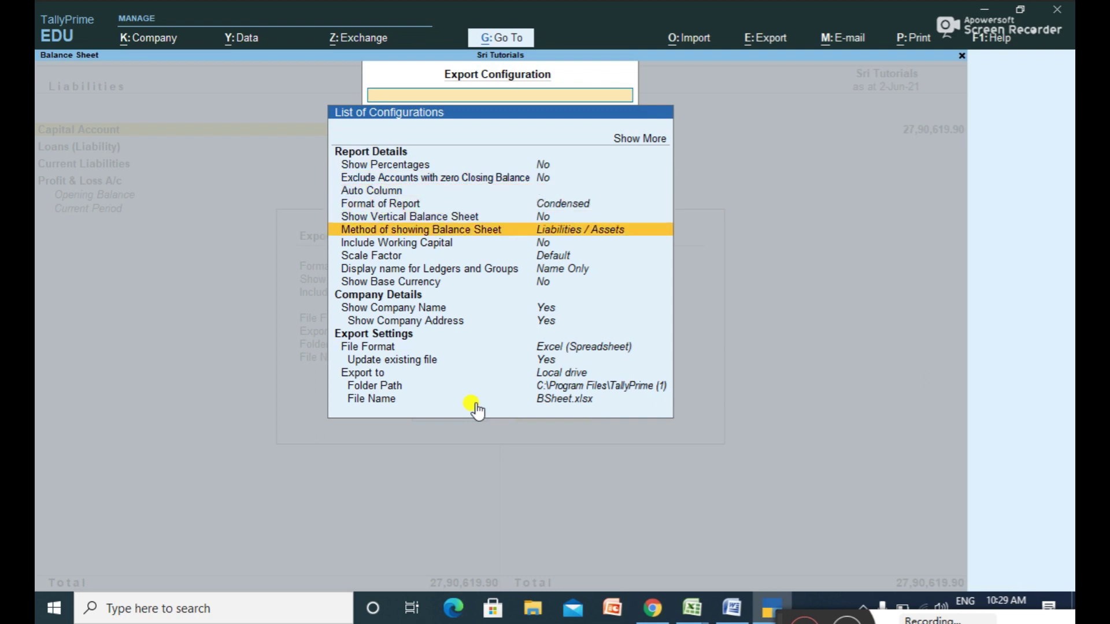
{"action": "key", "text": "Down"}
{"action": "key", "text": "Down"}
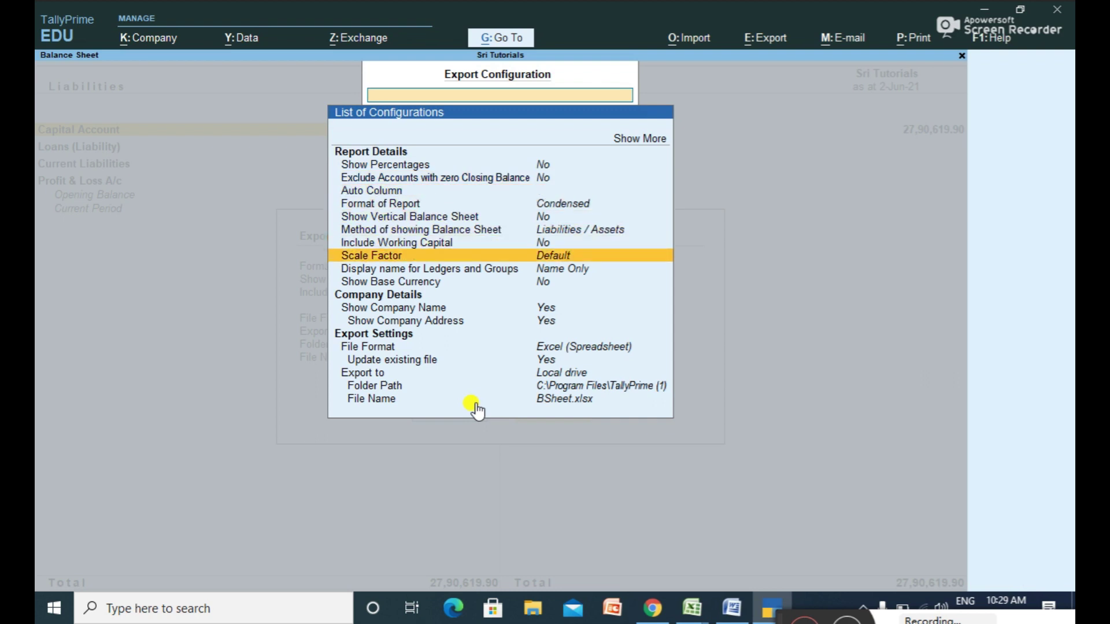
{"action": "key", "text": "Down"}
{"action": "key", "text": "Down"}
{"action": "key", "text": "Down"}
{"action": "key", "text": "Down"}
{"action": "key", "text": "Down"}
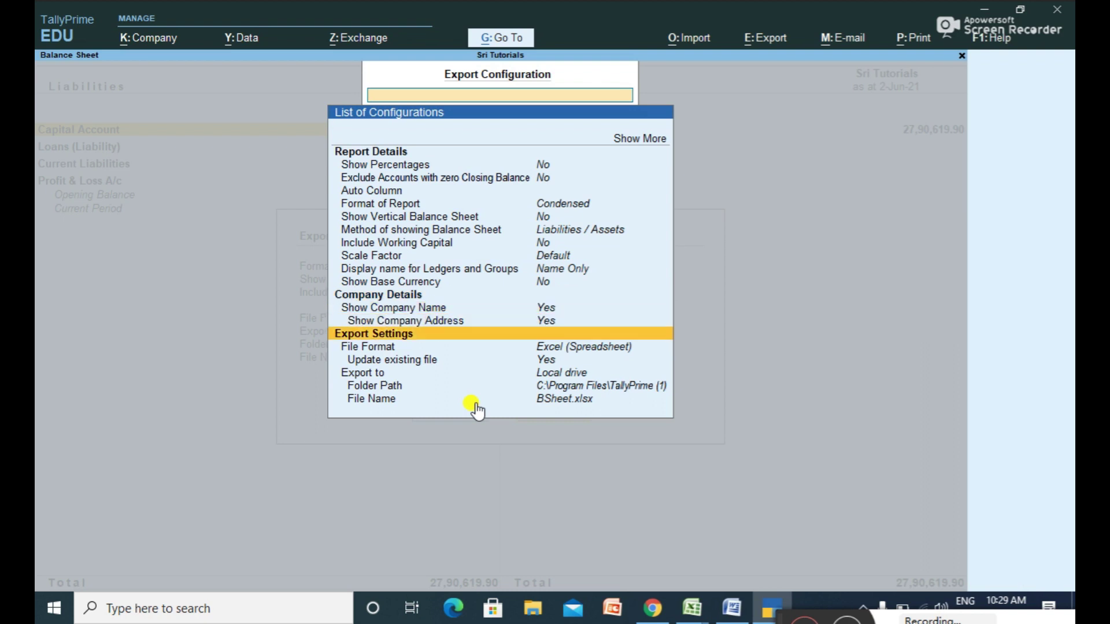
{"action": "key", "text": "Down"}
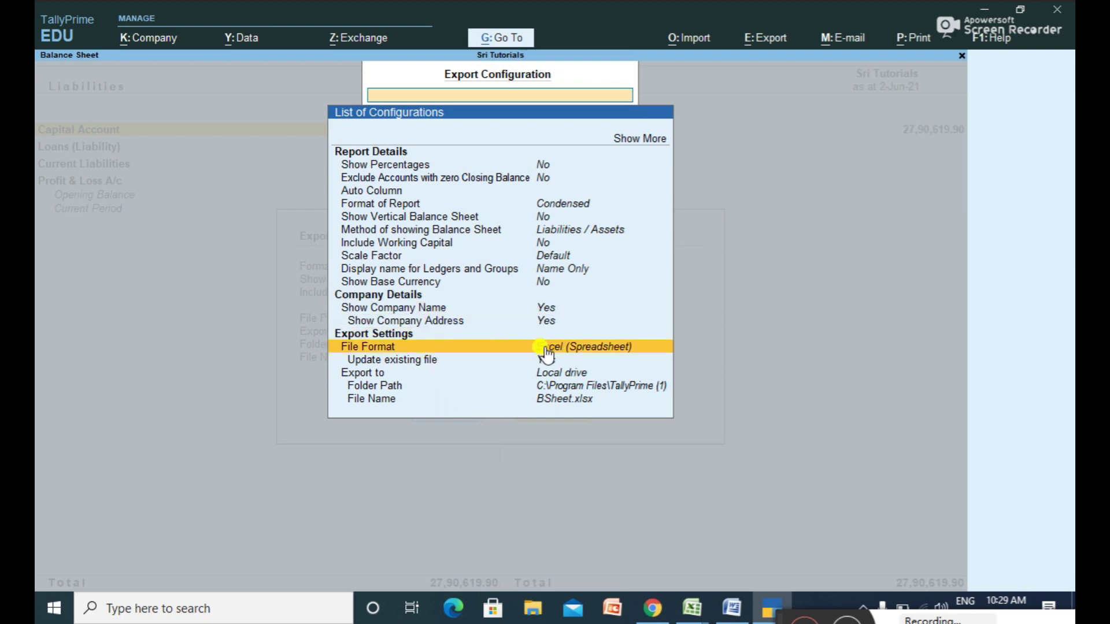
{"action": "type", "text": "x"}
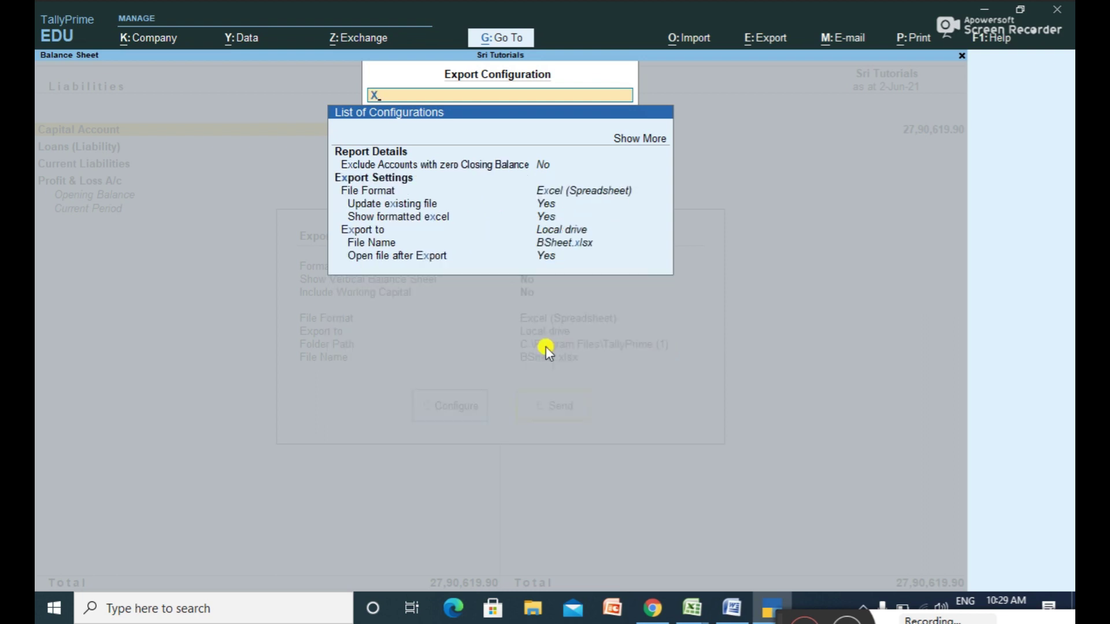
{"action": "key", "text": "BackSpace"}
{"action": "key", "text": "Down"}
{"action": "key", "text": "Down"}
{"action": "key", "text": "Down"}
{"action": "key", "text": "Down"}
{"action": "key", "text": "Down"}
{"action": "key", "text": "Down"}
{"action": "key", "text": "Up"}
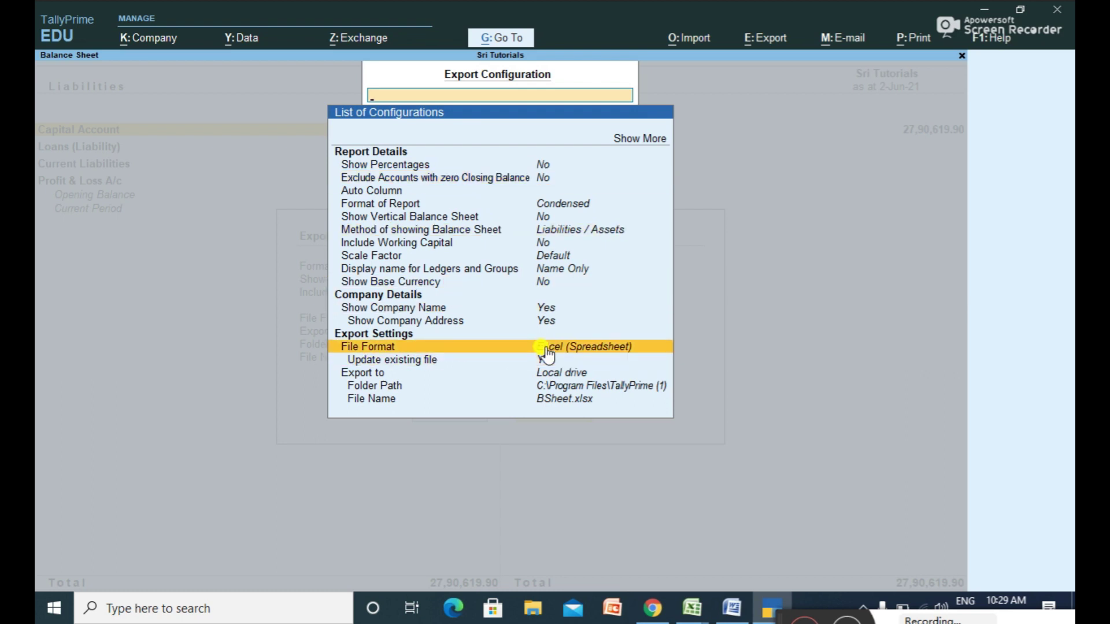
{"action": "type", "text": "E"}
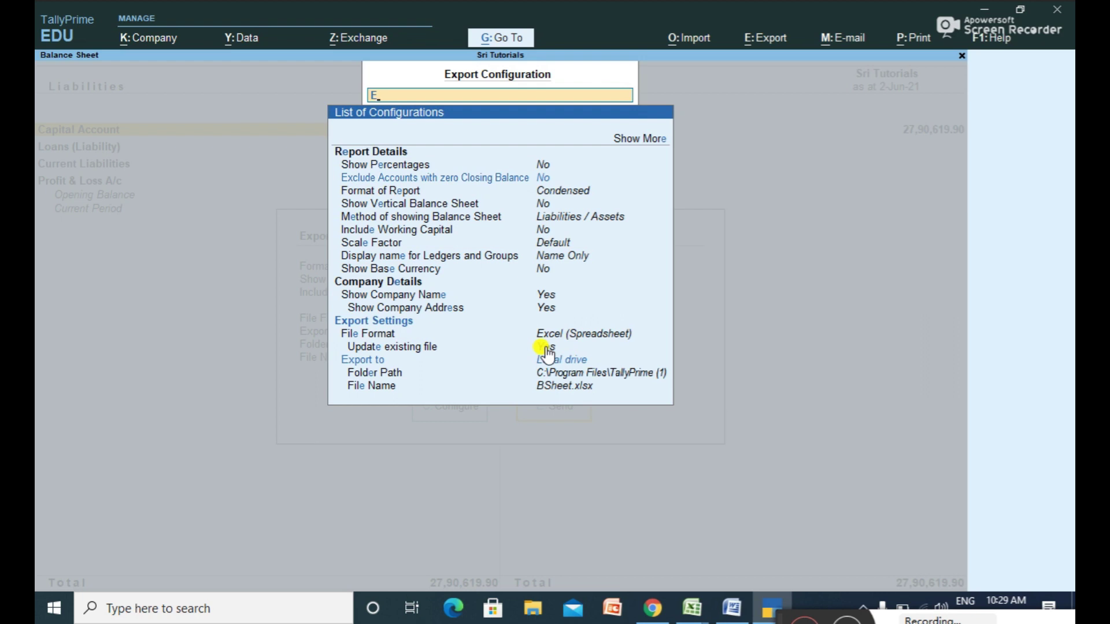
{"action": "key", "text": "Down"}
{"action": "key", "text": "Down"}
{"action": "key", "text": "Down"}
{"action": "key", "text": "Down"}
{"action": "key", "text": "Down"}
{"action": "key", "text": "Down"}
{"action": "key", "text": "Down"}
{"action": "key", "text": "Down"}
{"action": "key", "text": "Down"}
{"action": "key", "text": "Down"}
{"action": "key", "text": "Down"}
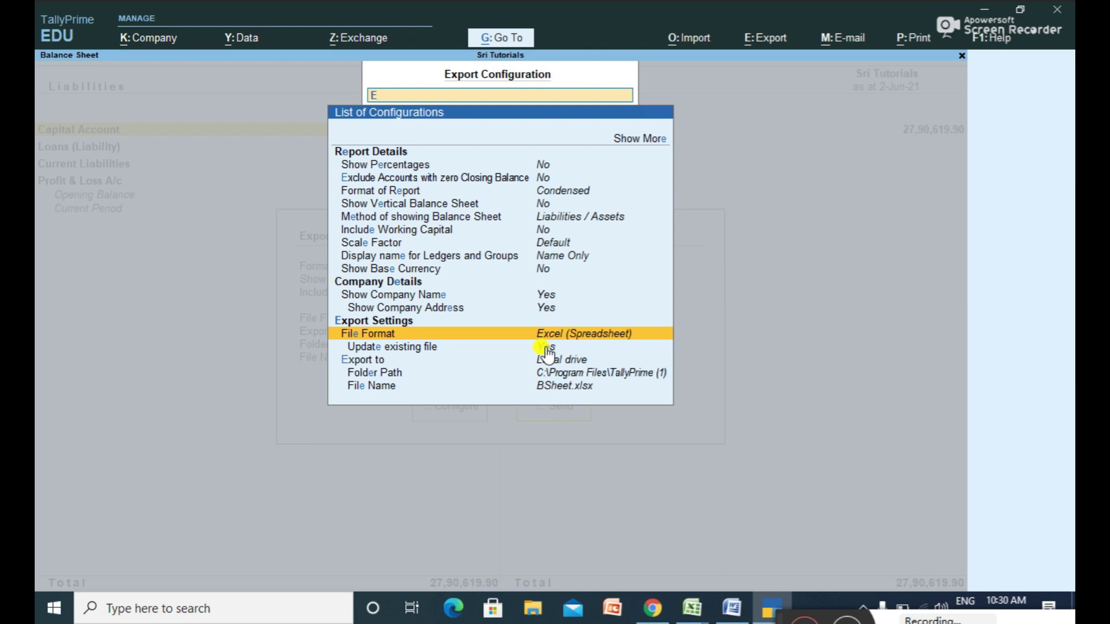
{"action": "key", "text": "Return"}
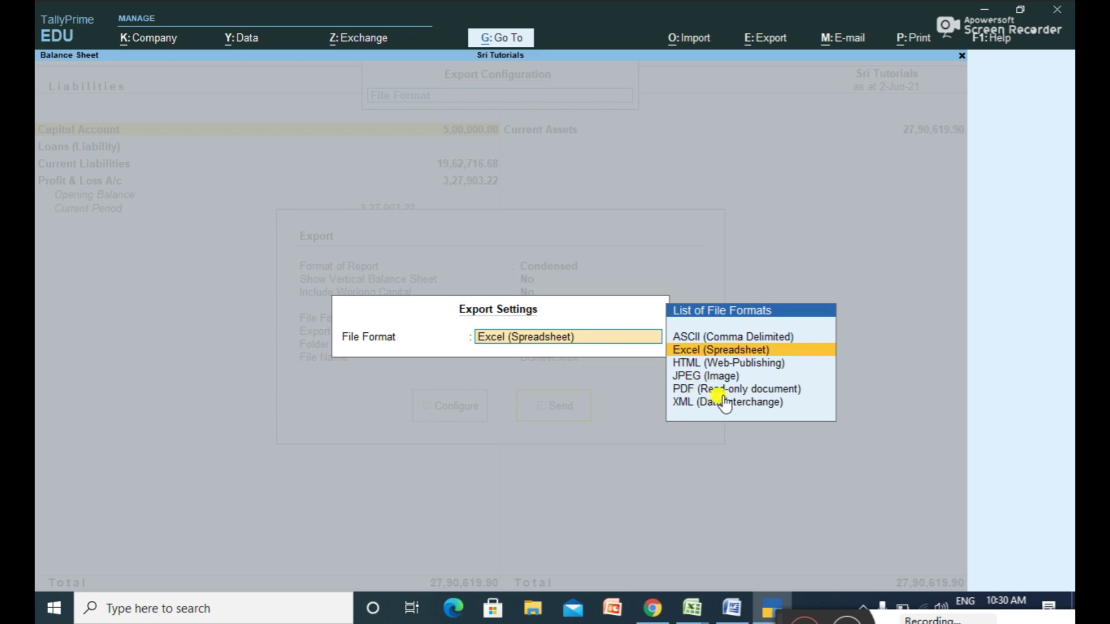
{"action": "left_click", "coordinate": [694, 352]}
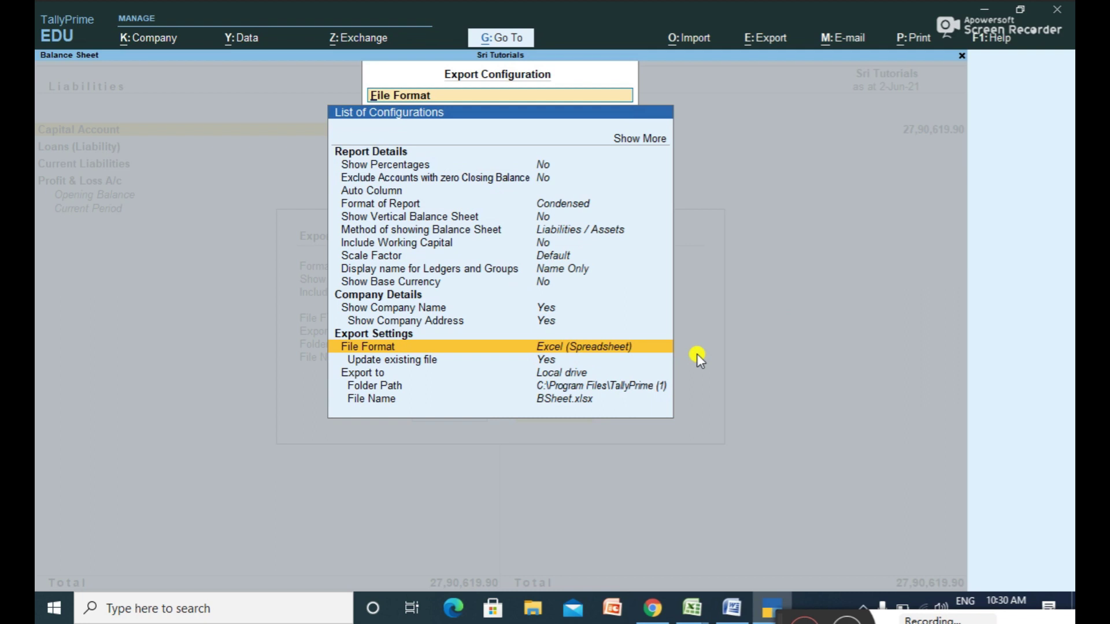
{"action": "key", "text": "Down"}
{"action": "key", "text": "Down"}
{"action": "key", "text": "Down"}
{"action": "key", "text": "Down"}
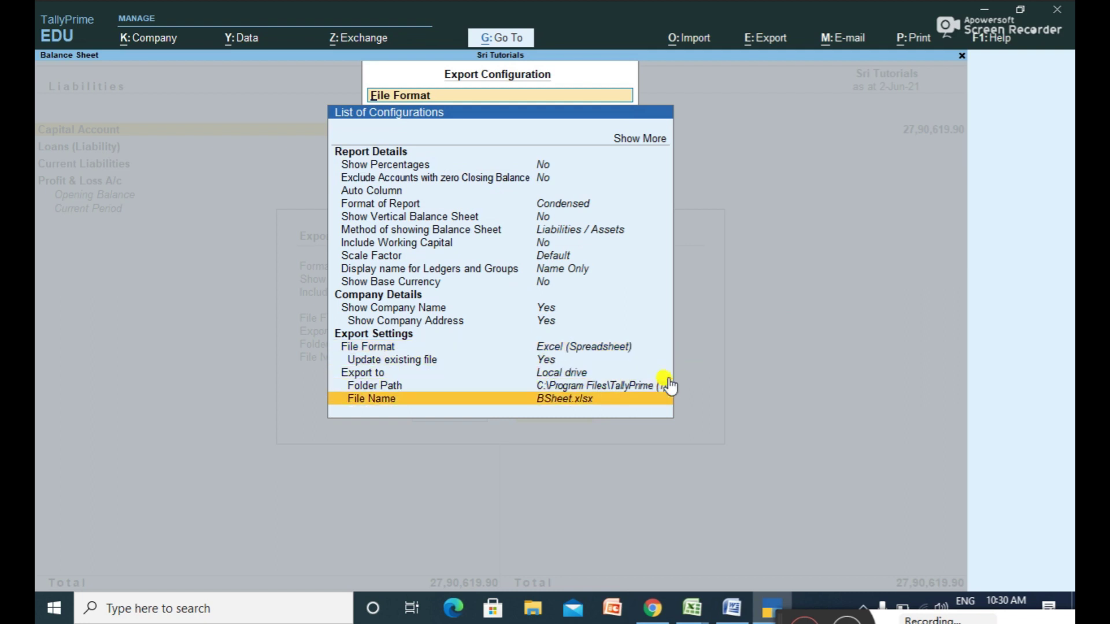
{"action": "key", "text": "Escape"}
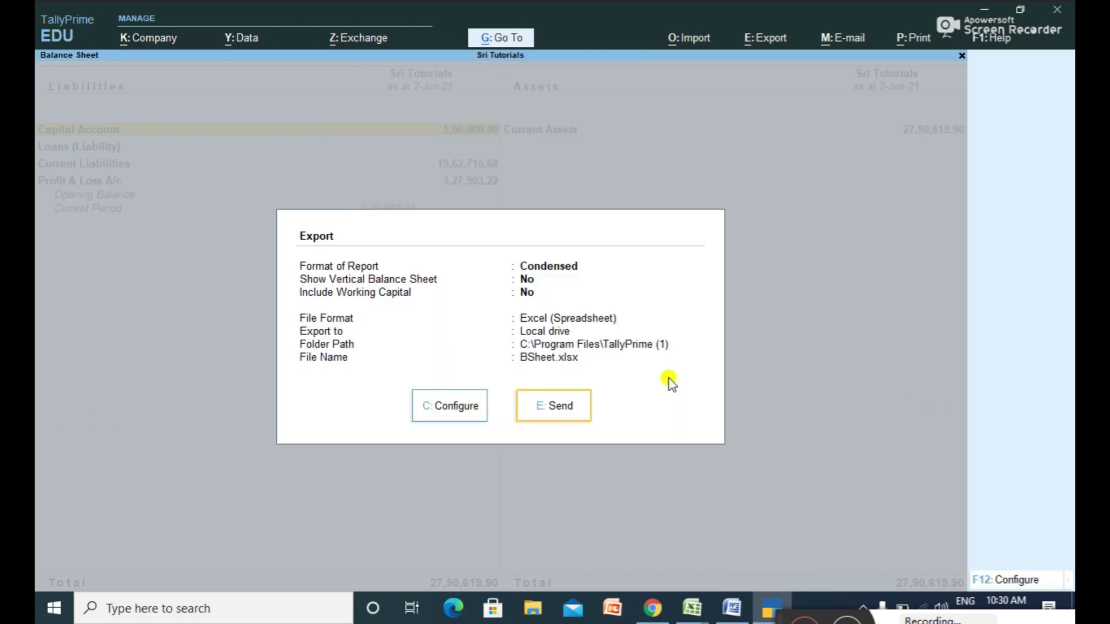
Send the Balance Sheet to Excel as BSheet.xlsx, view it maximized, then close the workbook
{"action": "left_click", "coordinate": [565, 408]}
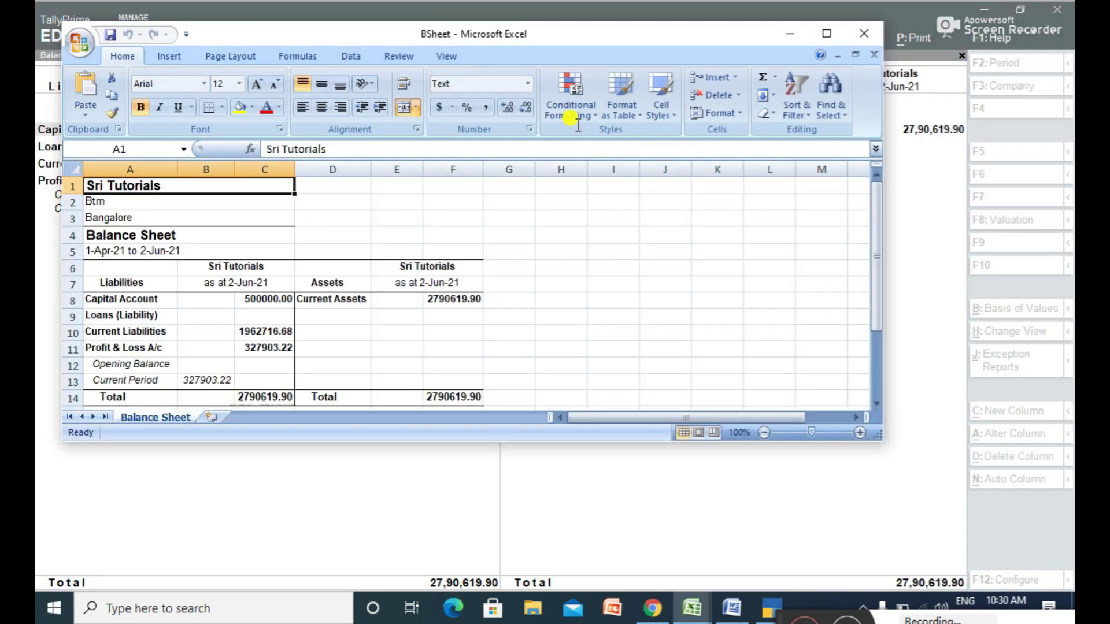
{"action": "left_click", "coordinate": [830, 33]}
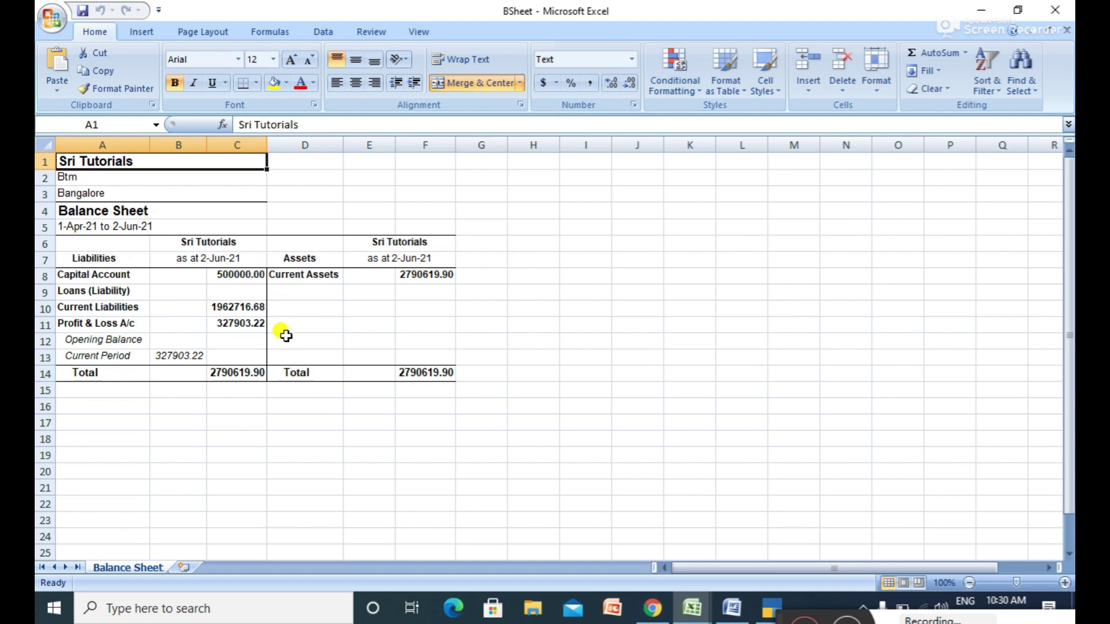
{"action": "left_click", "coordinate": [596, 276]}
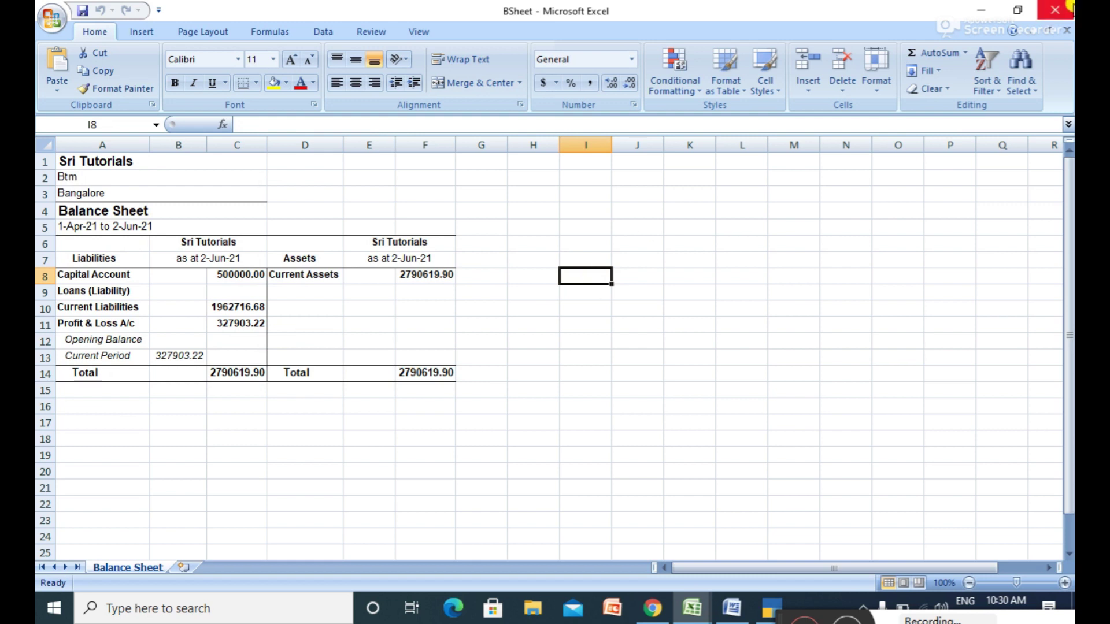
{"action": "left_click", "coordinate": [1067, 7]}
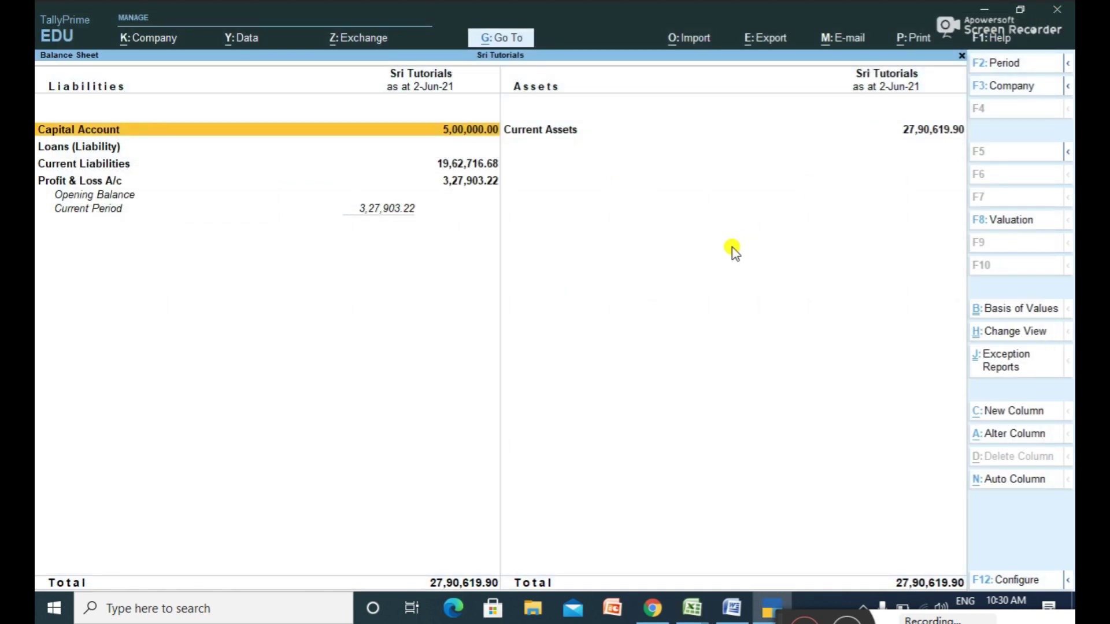
Go from the Balance Sheet through Display More Reports and Account Books to the Sales Register
{"action": "key", "text": "Escape"}
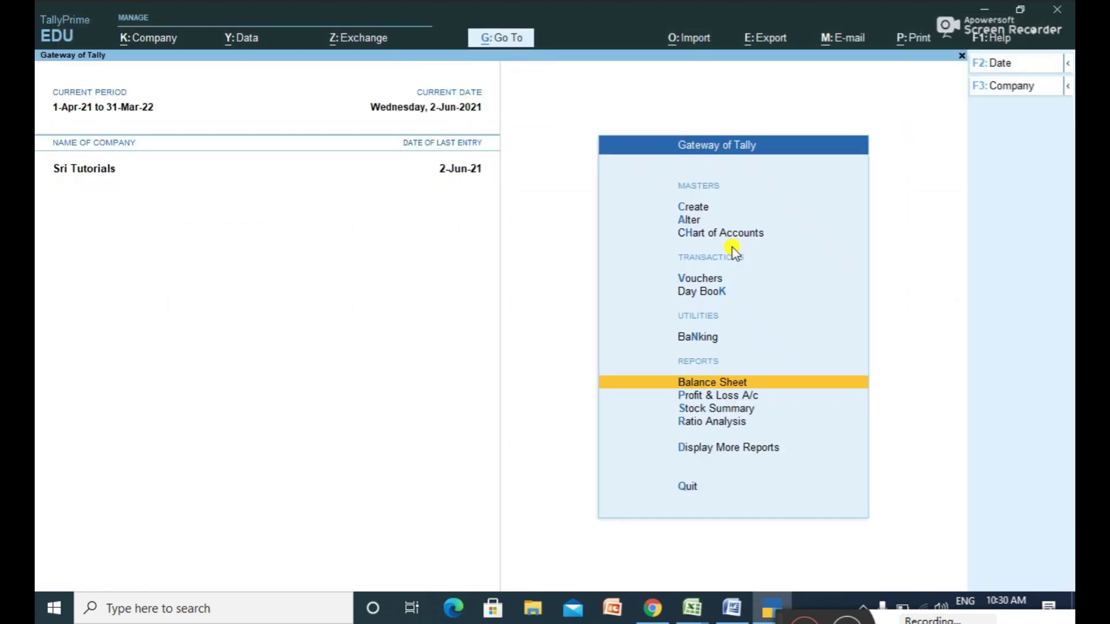
{"action": "key", "text": "Down"}
{"action": "key", "text": "Down"}
{"action": "key", "text": "Down"}
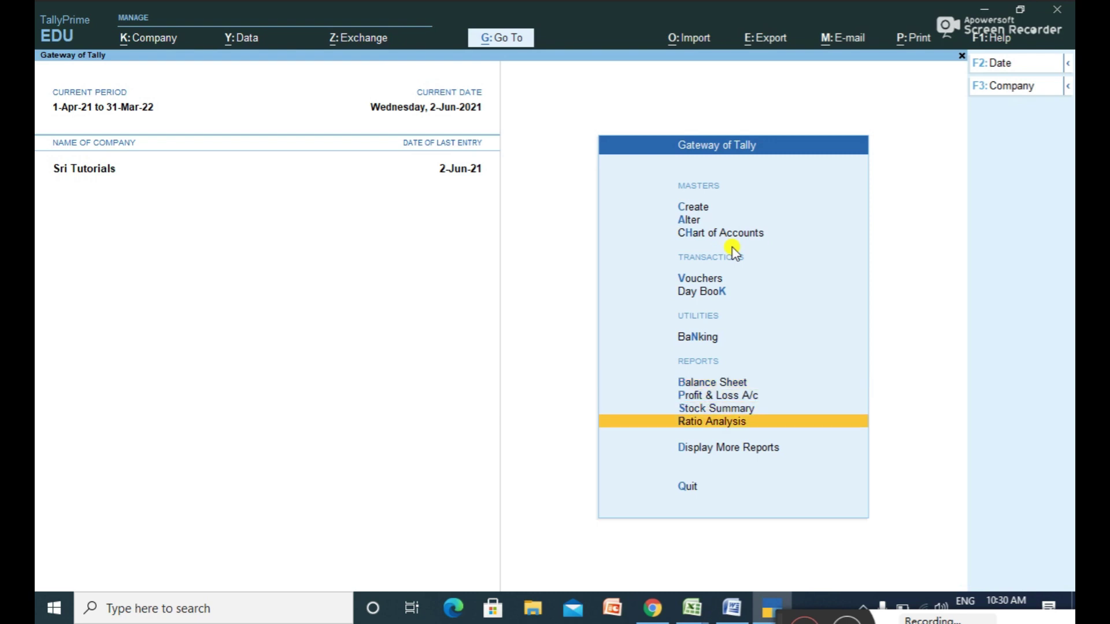
{"action": "key", "text": "Down"}
{"action": "key", "text": "Return"}
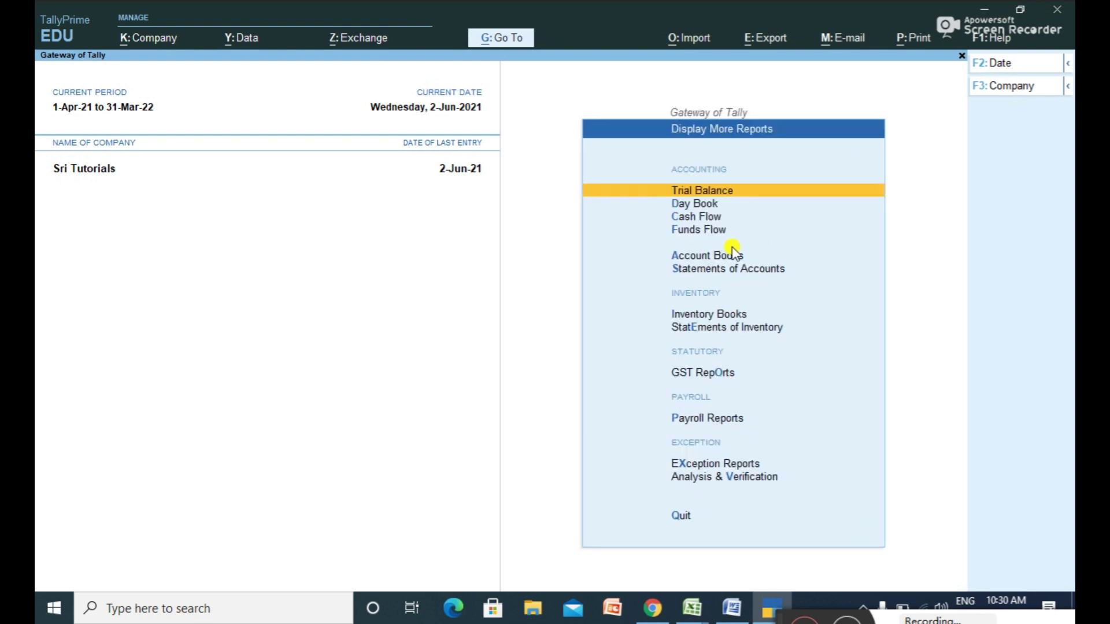
{"action": "key", "text": "Down"}
{"action": "key", "text": "Up"}
{"action": "key", "text": "Down"}
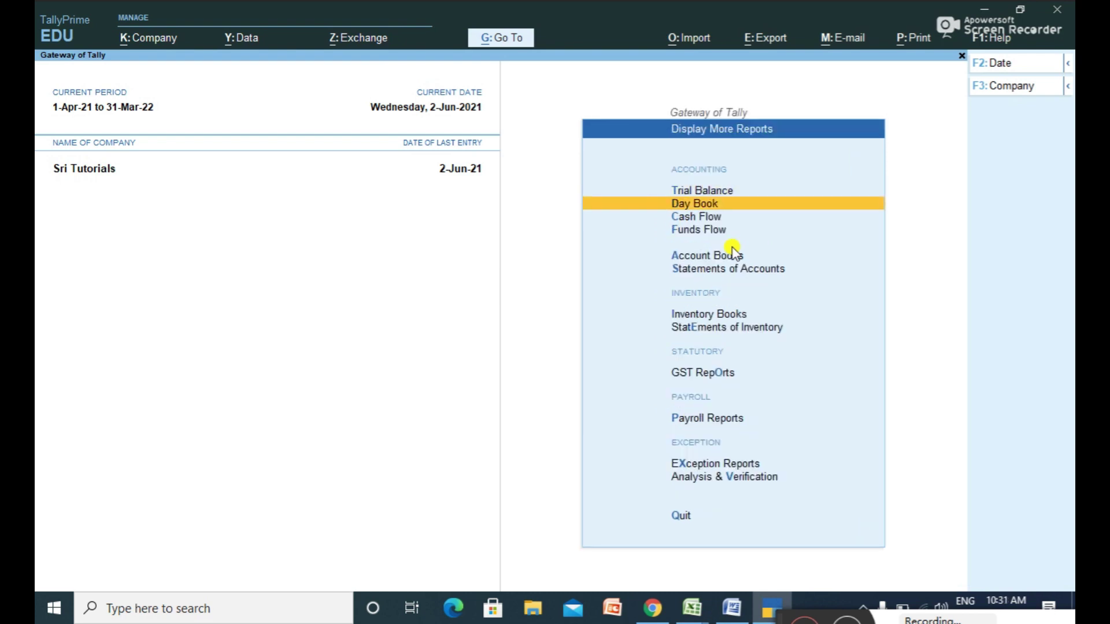
{"action": "key", "text": "Down"}
{"action": "key", "text": "Down"}
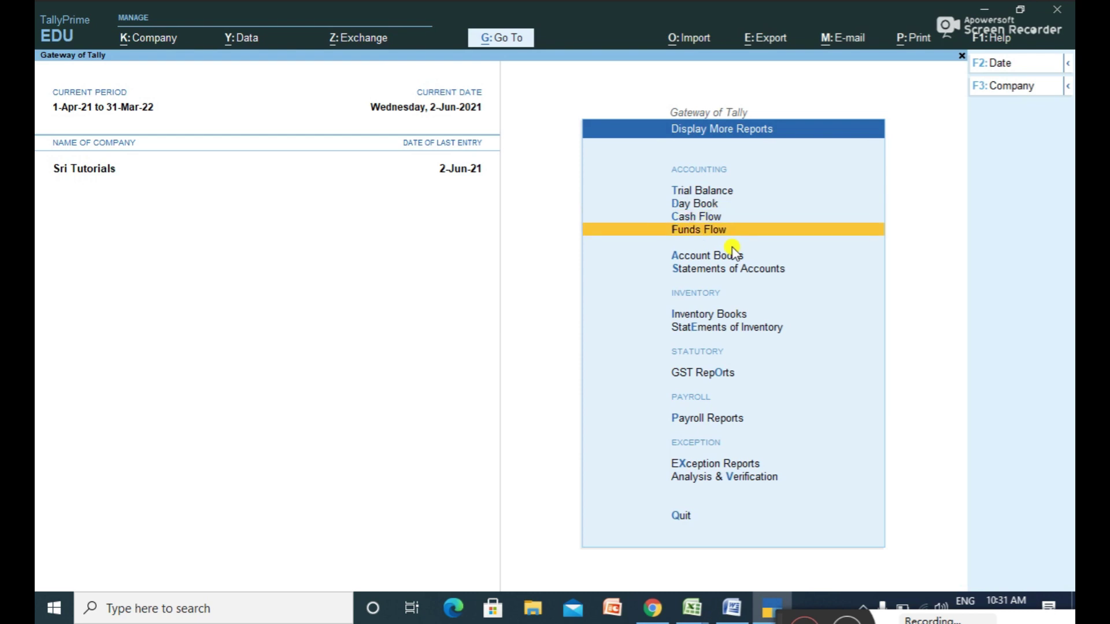
{"action": "key", "text": "Down"}
{"action": "key", "text": "Return"}
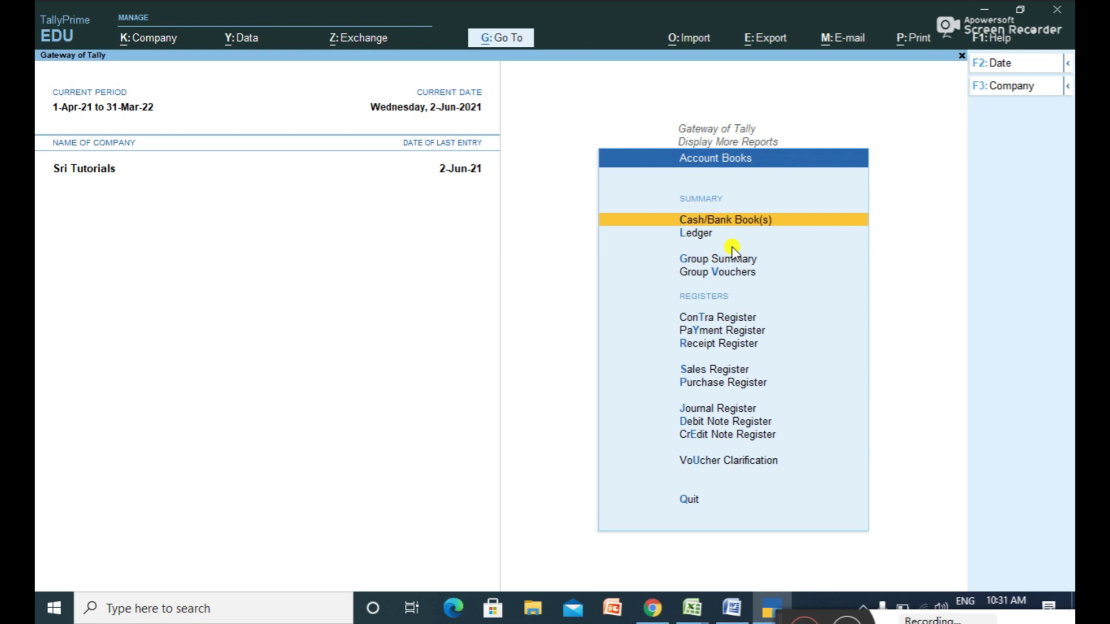
{"action": "key", "text": "Down"}
{"action": "key", "text": "Down"}
{"action": "key", "text": "Down"}
{"action": "key", "text": "Down"}
{"action": "key", "text": "Down"}
{"action": "key", "text": "Down"}
{"action": "key", "text": "Down"}
{"action": "key", "text": "Down"}
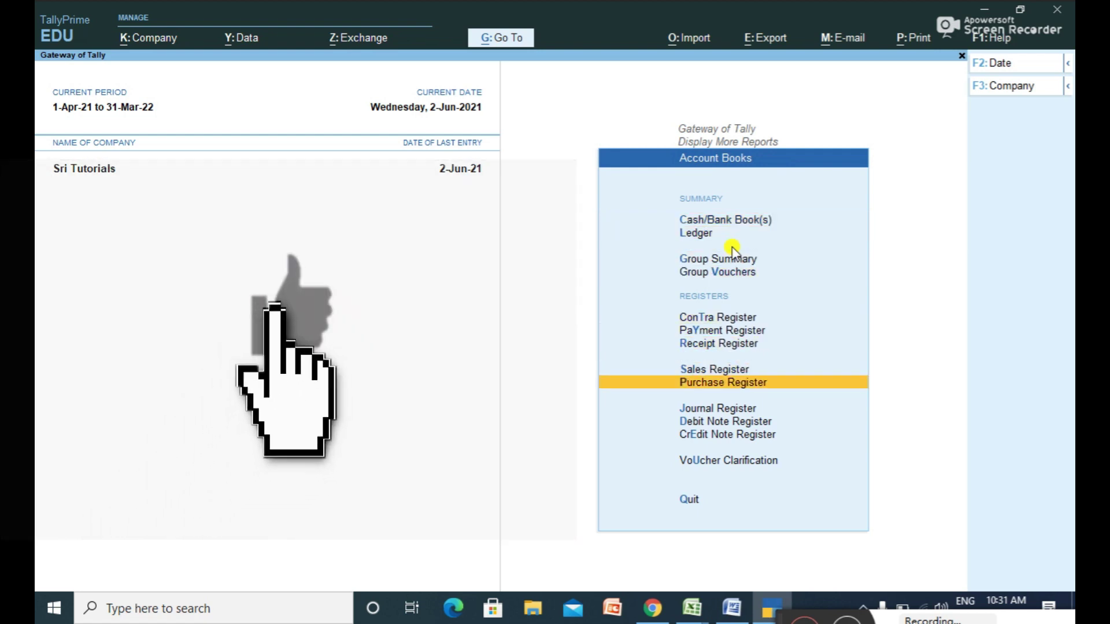
{"action": "key", "text": "Up"}
{"action": "key", "text": "Return"}
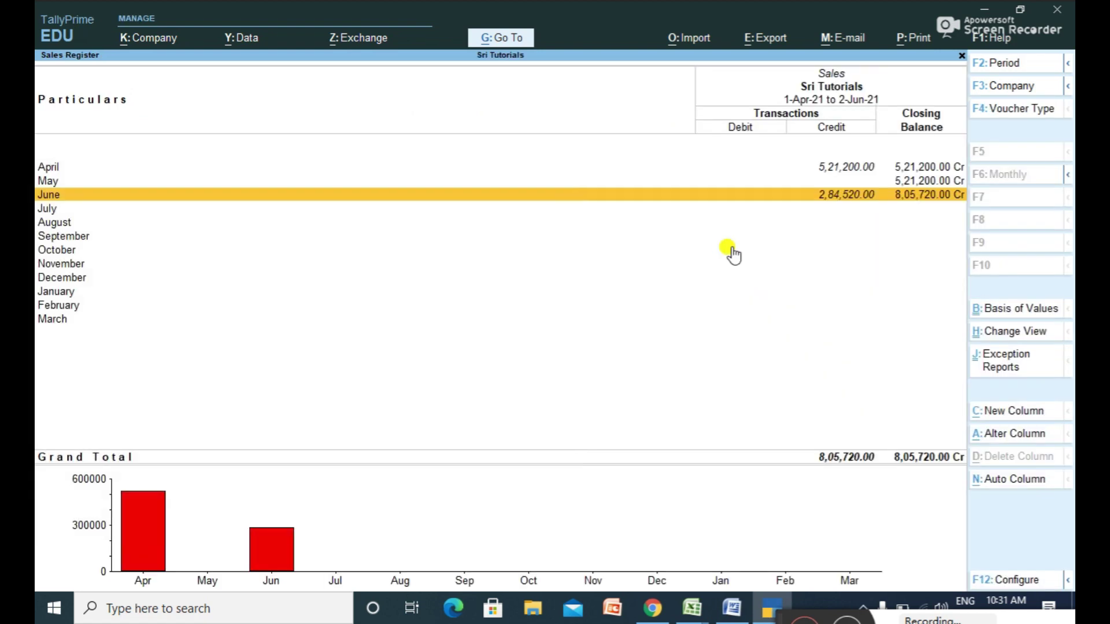
Drill into April 2021 to list its three sales vouchers totalling 5,21,200.00
{"action": "key", "text": "Up"}
{"action": "key", "text": "Up"}
{"action": "key", "text": "Down"}
{"action": "key", "text": "Down"}
{"action": "key", "text": "Down"}
{"action": "key", "text": "Up"}
{"action": "key", "text": "Up"}
{"action": "key", "text": "Up"}
{"action": "key", "text": "Return"}
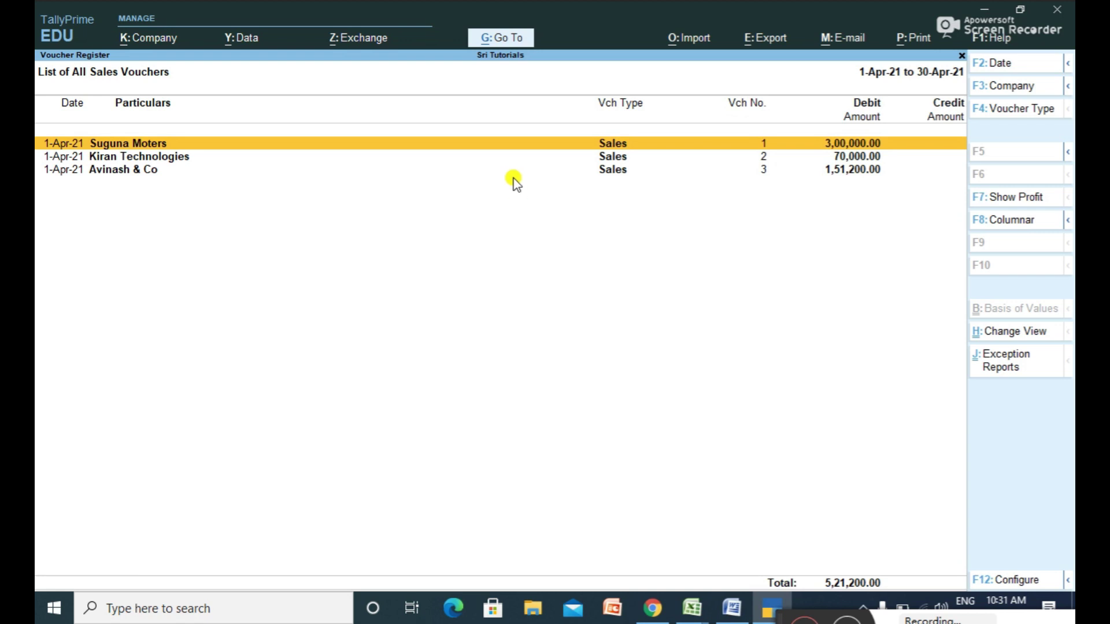
Export the current April voucher list to Excel, creating DayBook.xlsx with a Sales Register sheet
{"action": "left_click", "coordinate": [771, 43]}
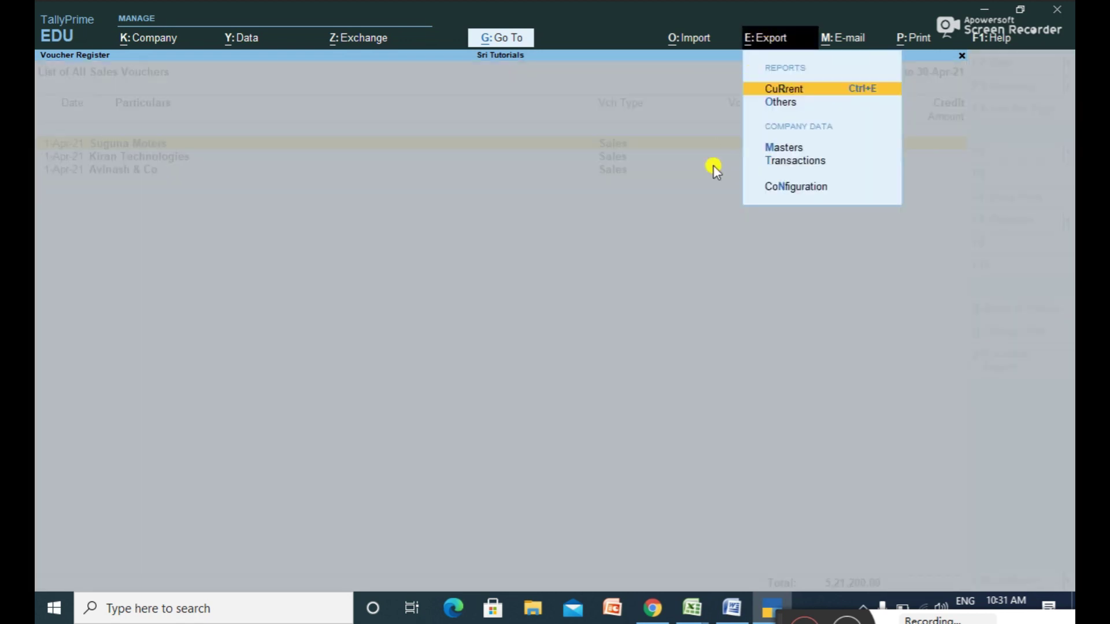
{"action": "key", "text": "Return"}
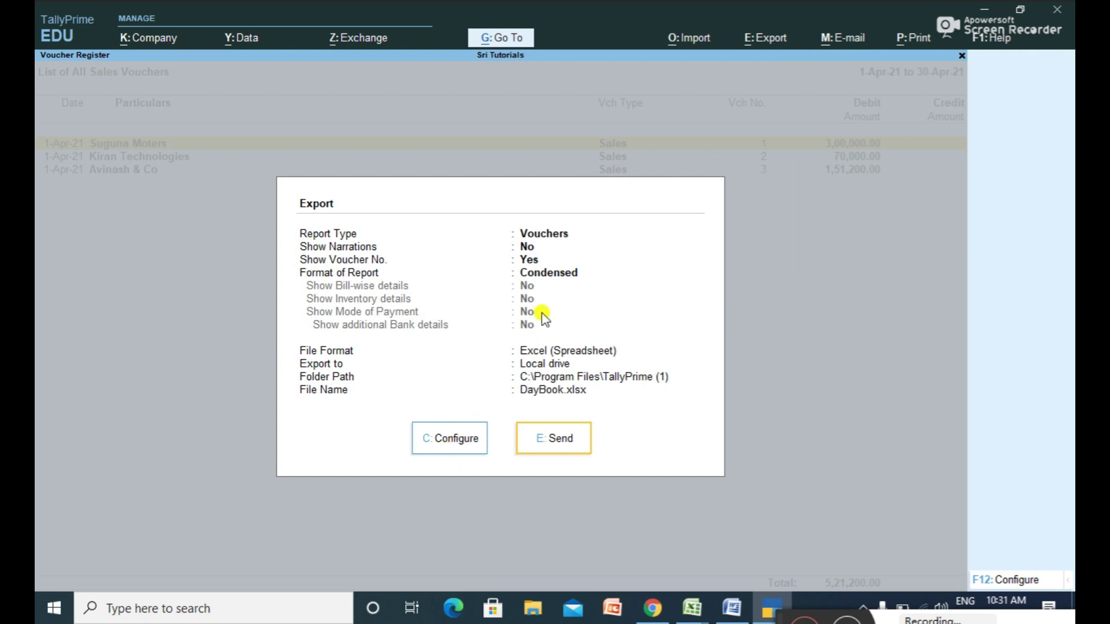
{"action": "left_click", "coordinate": [564, 441]}
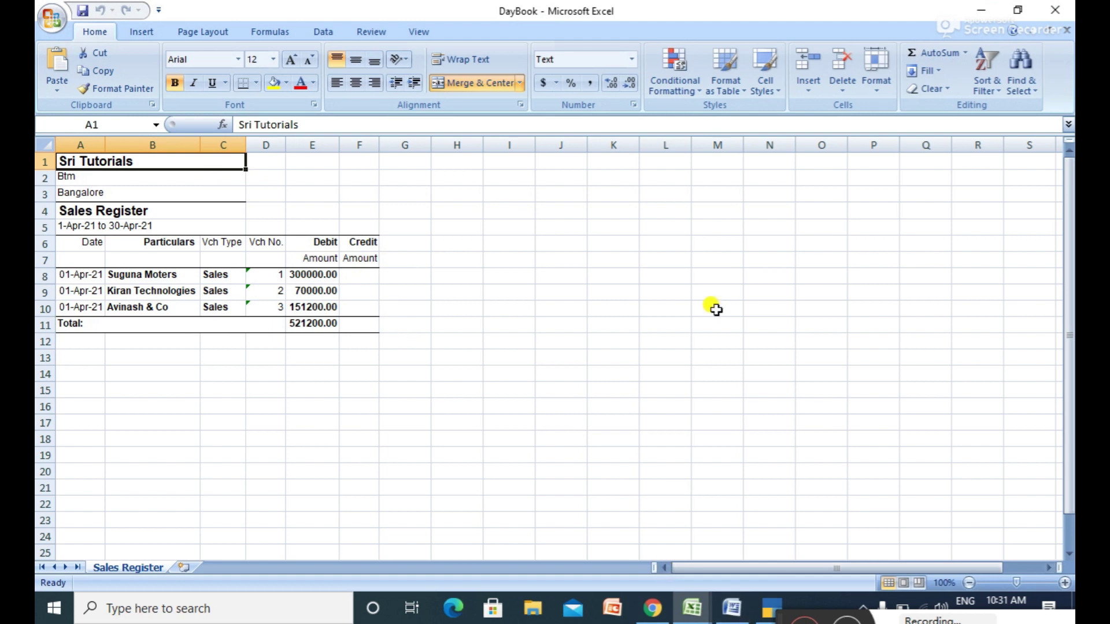
Close Excel and open the Dell Ltd ledger vouchers for 1–2 June 2021 in Detailed view
{"action": "left_click", "coordinate": [1063, 9]}
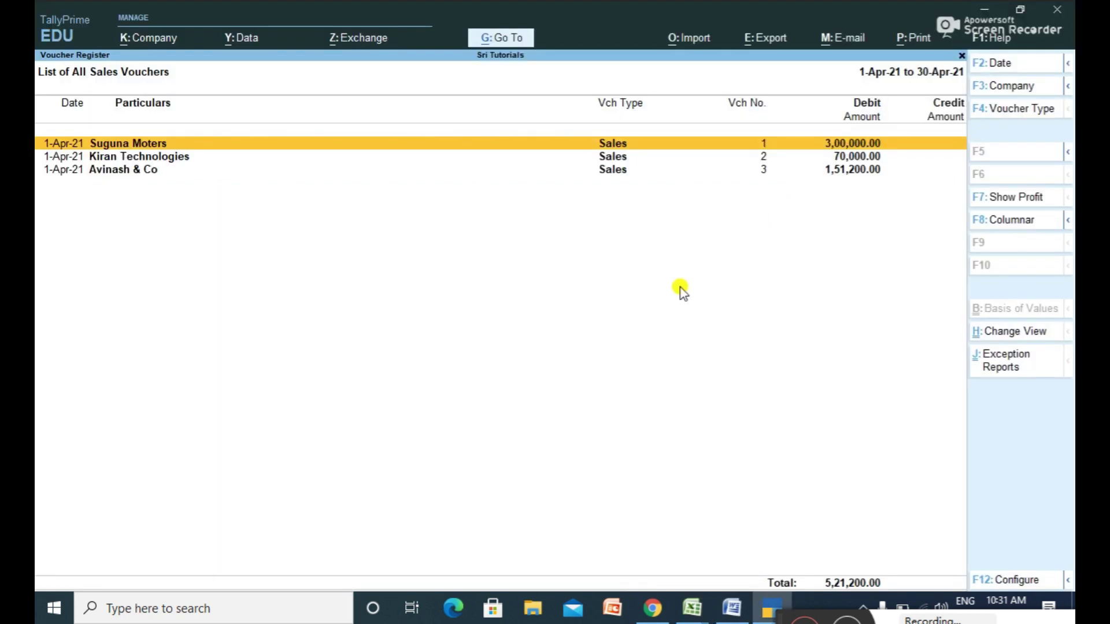
{"action": "key", "text": "Escape"}
{"action": "key", "text": "Escape"}
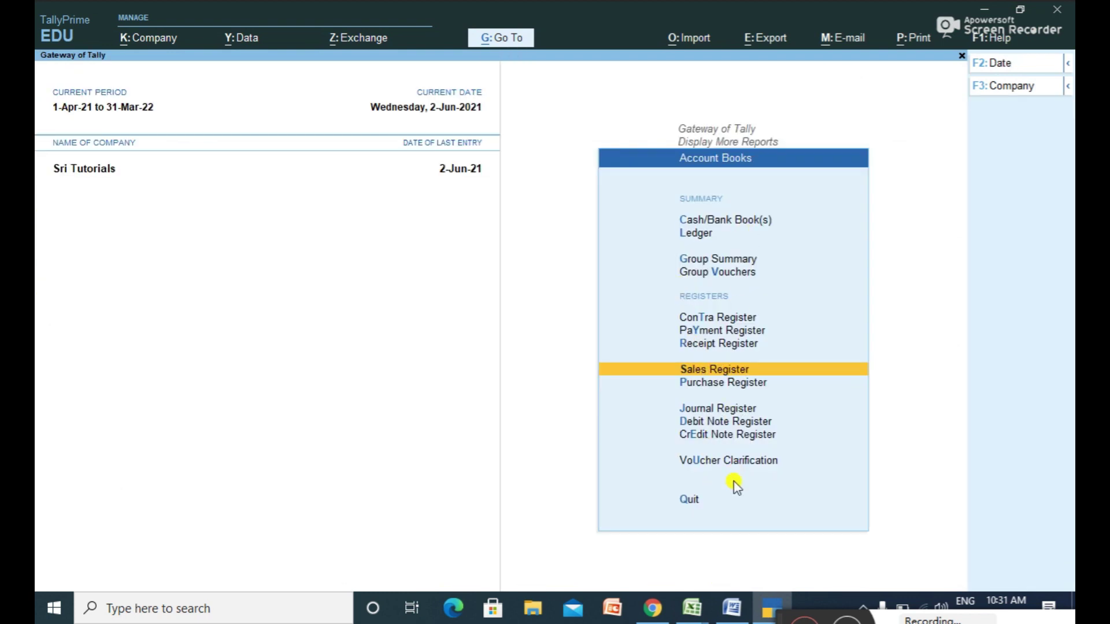
{"action": "left_click", "coordinate": [708, 237]}
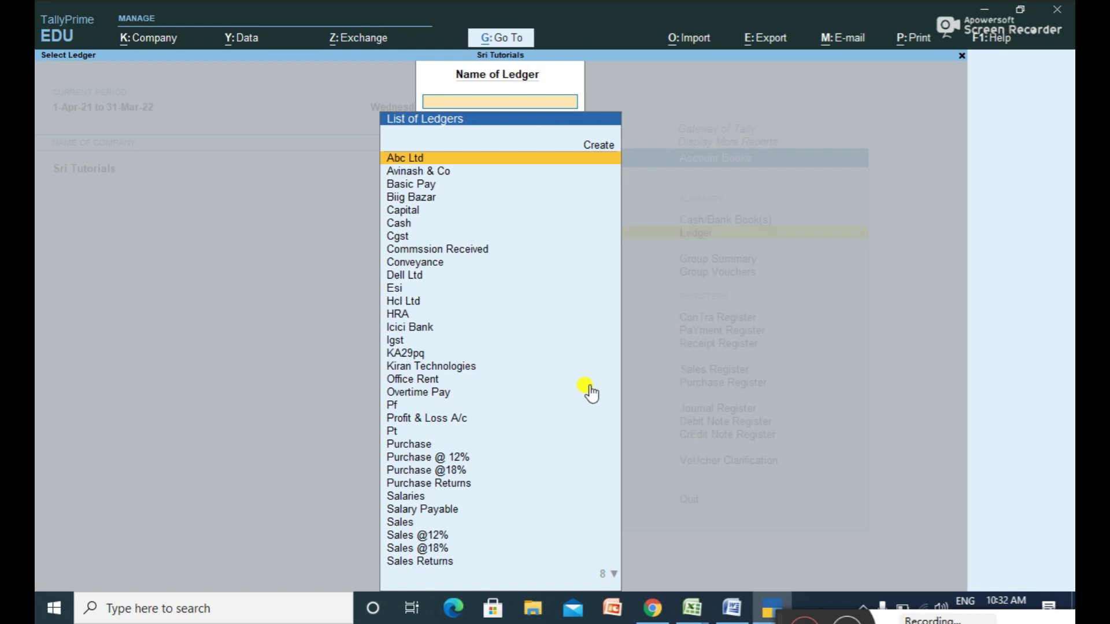
{"action": "key", "text": "Down"}
{"action": "key", "text": "Down"}
{"action": "key", "text": "Down"}
{"action": "type", "text": "D"}
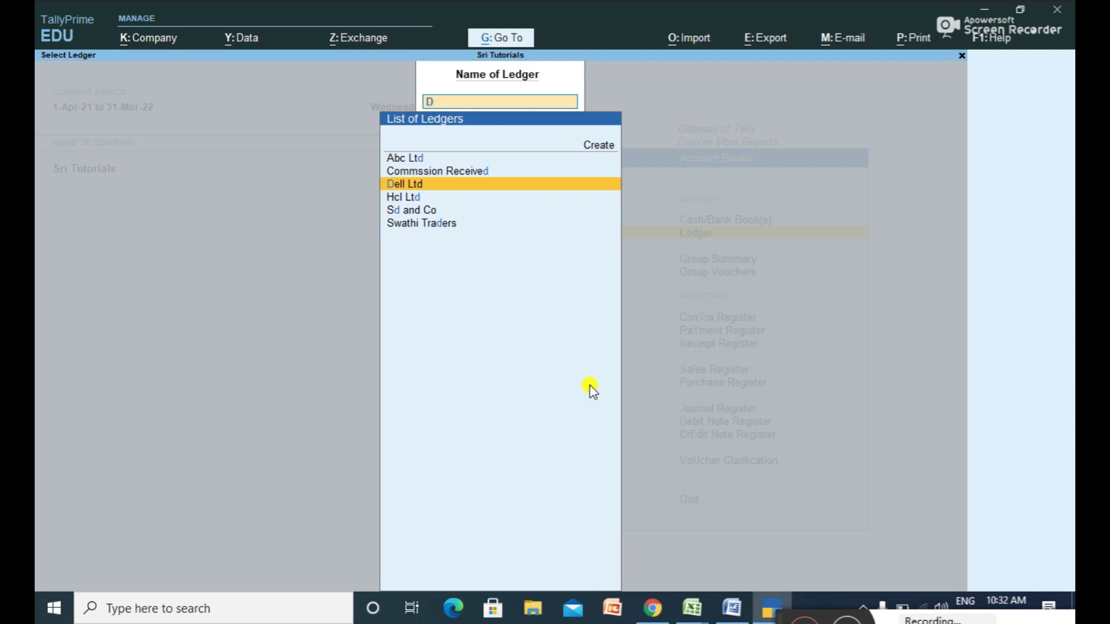
{"action": "key", "text": "Return"}
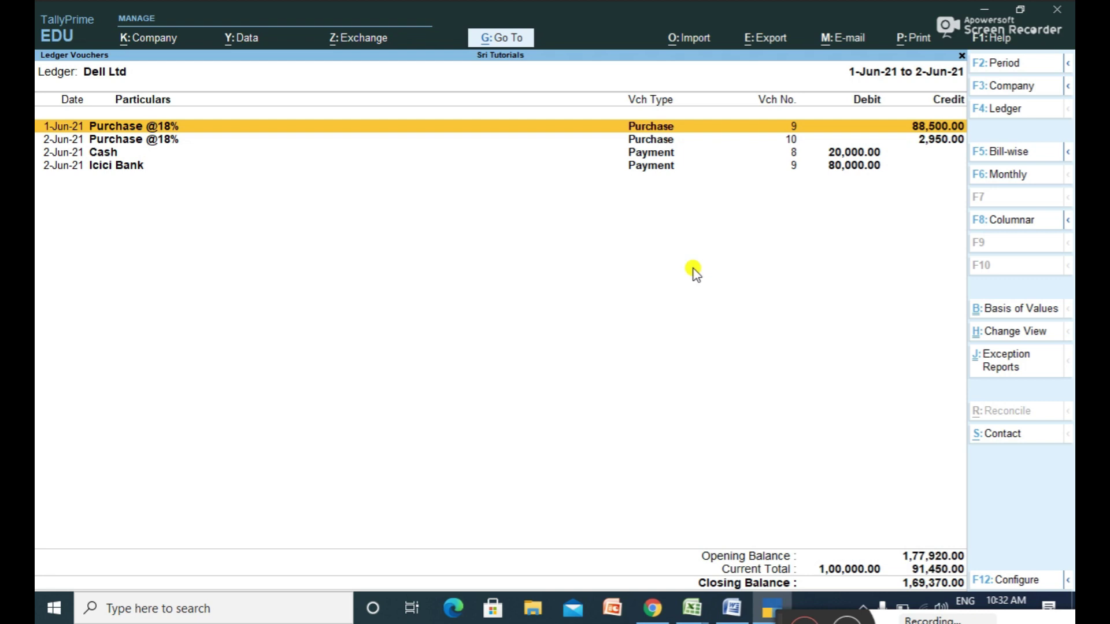
{"action": "key", "text": "alt"}
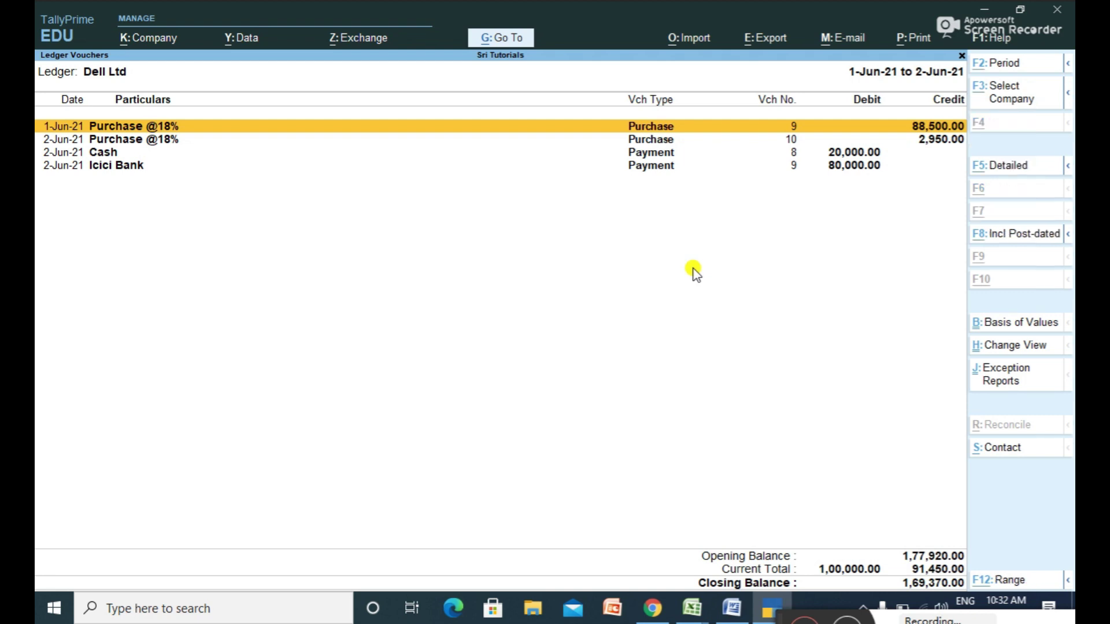
{"action": "key", "text": "alt+F5"}
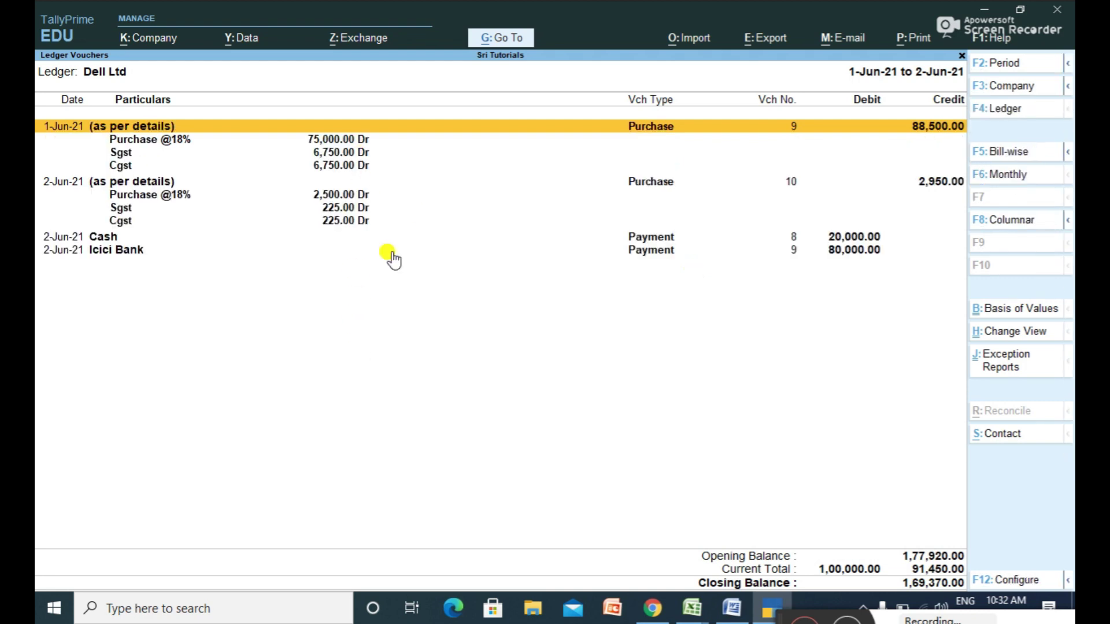
Export the current detailed Dell Ltd ledger to Excel, adding a Dell Ltd sheet to DayBook
{"action": "left_click", "coordinate": [761, 40]}
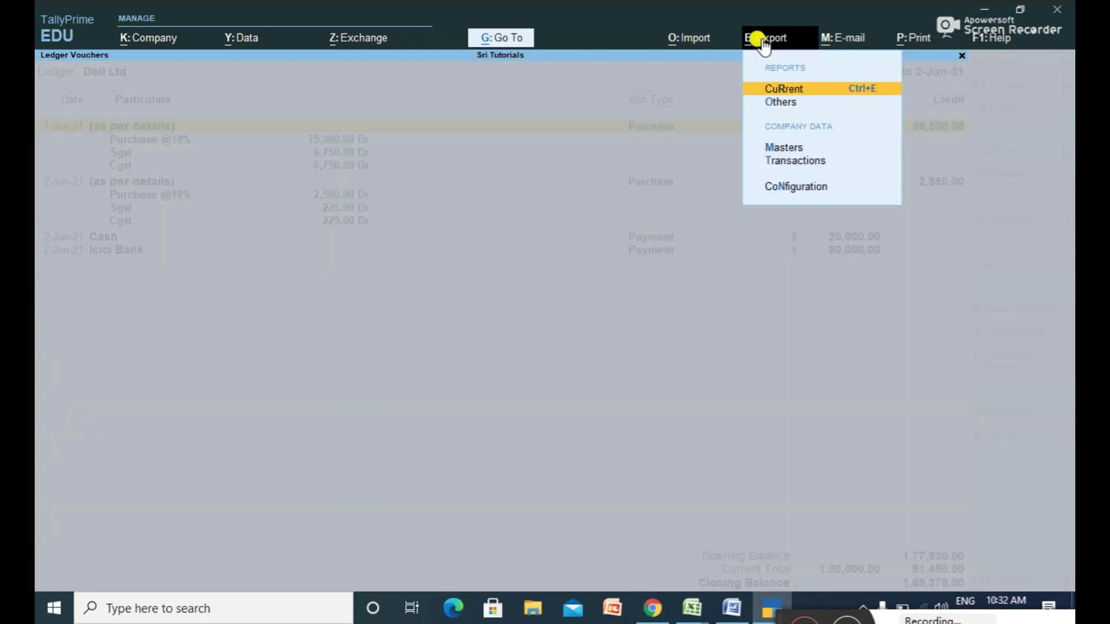
{"action": "left_click", "coordinate": [774, 91]}
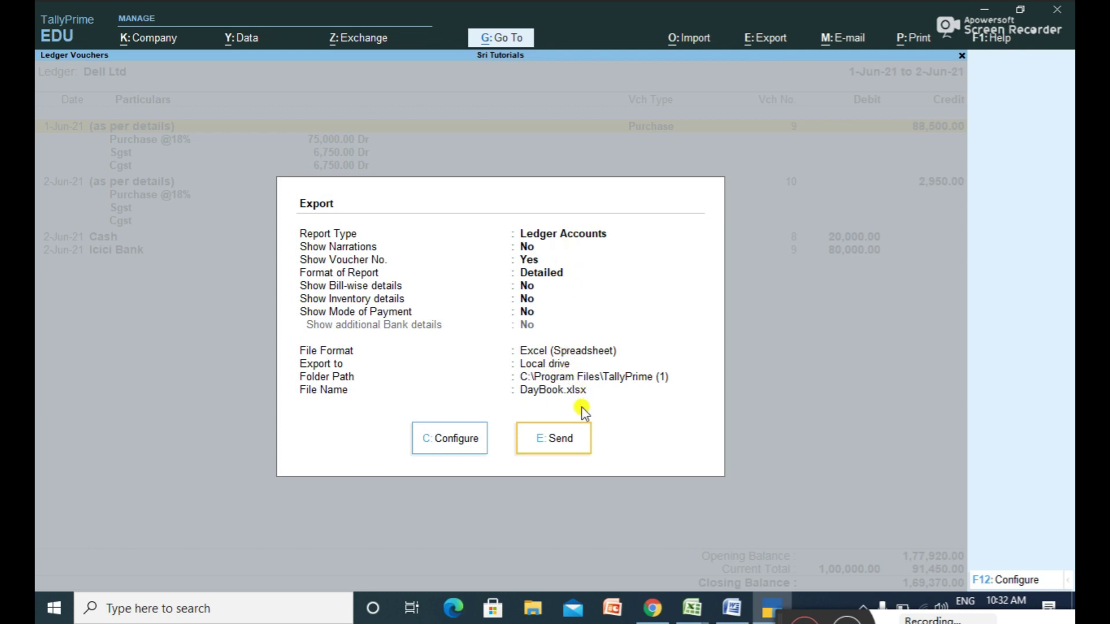
{"action": "left_click", "coordinate": [564, 440]}
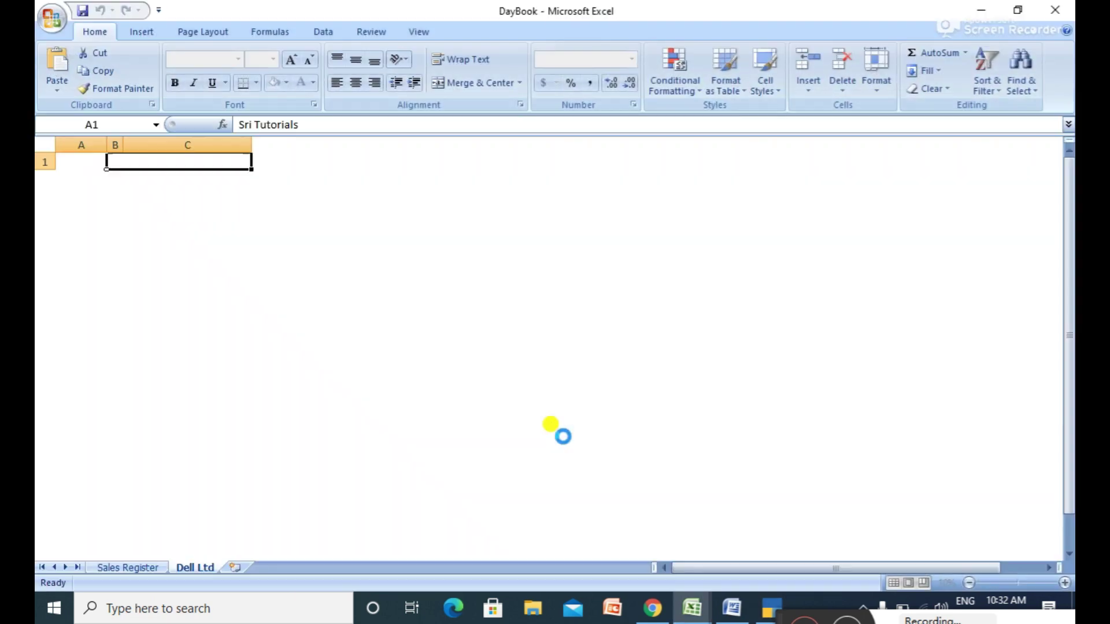
Review the new Dell Ltd sheet in DayBook, then close Excel to return to the ledger
{"action": "left_click_drag", "start_coordinate": [563, 438], "coordinate": [280, 347]}
{"action": "left_click", "coordinate": [843, 218]}
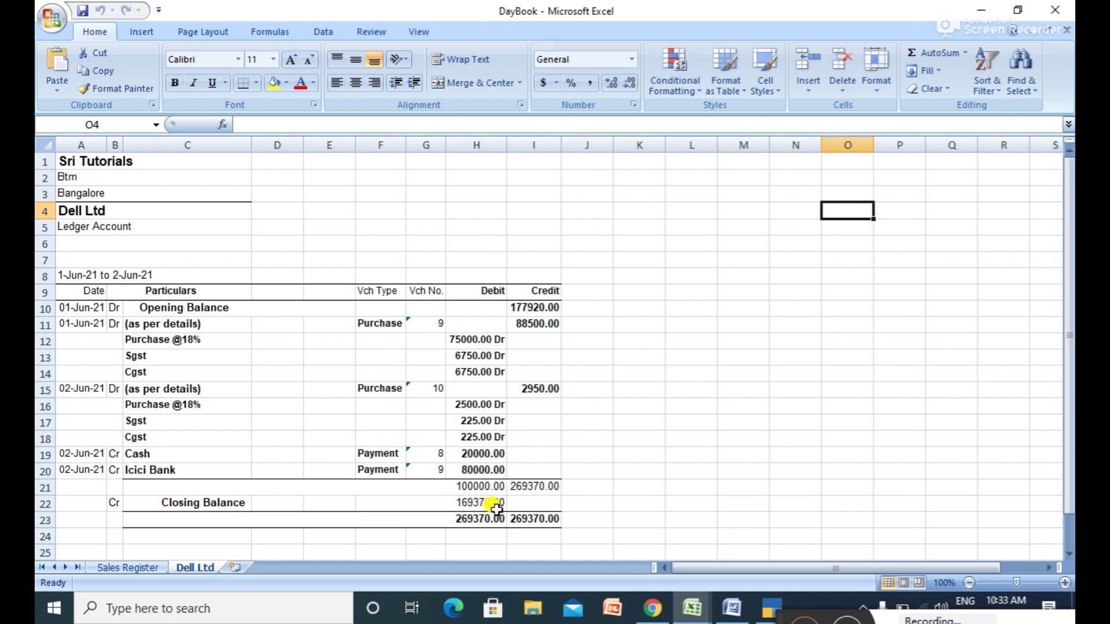
{"action": "left_click", "coordinate": [1060, 10]}
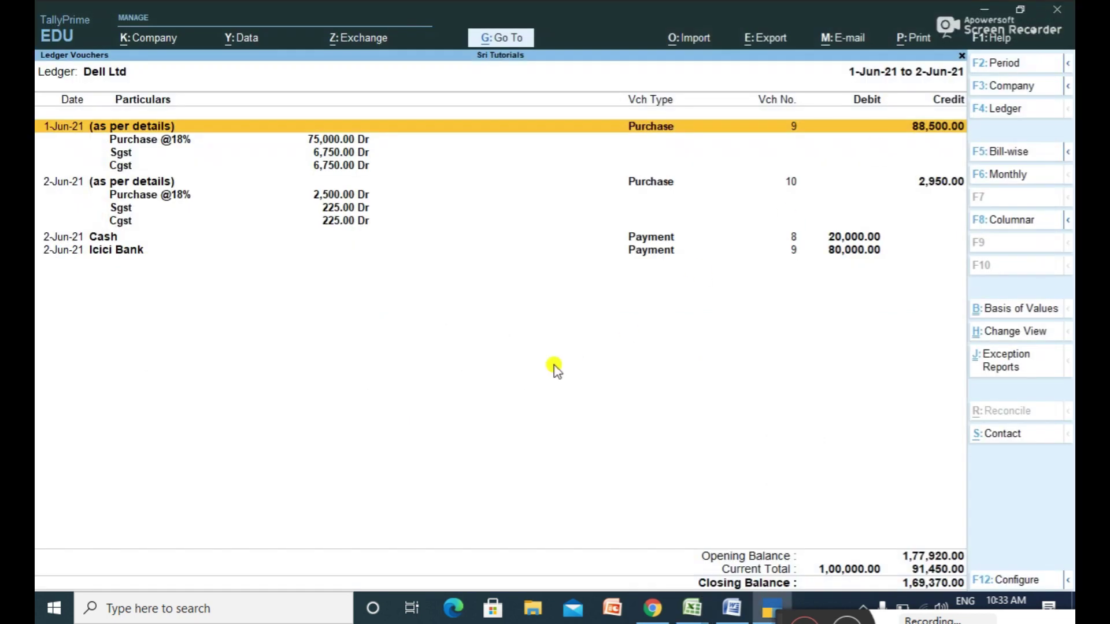
Open the Purchase Register's four June vouchers and start a current-report export to DayBook.xlsx
{"action": "key", "text": "Escape"}
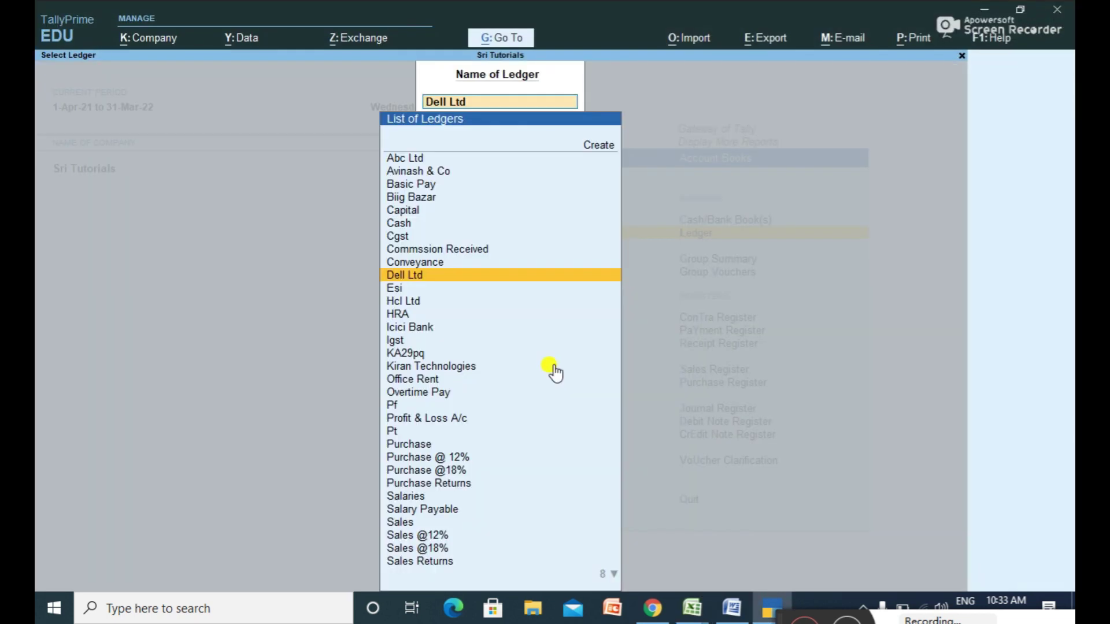
{"action": "key", "text": "Escape"}
{"action": "key", "text": "Escape"}
{"action": "key", "text": "Down"}
{"action": "key", "text": "Down"}
{"action": "key", "text": "Down"}
{"action": "key", "text": "Down"}
{"action": "key", "text": "Down"}
{"action": "key", "text": "Down"}
{"action": "key", "text": "Down"}
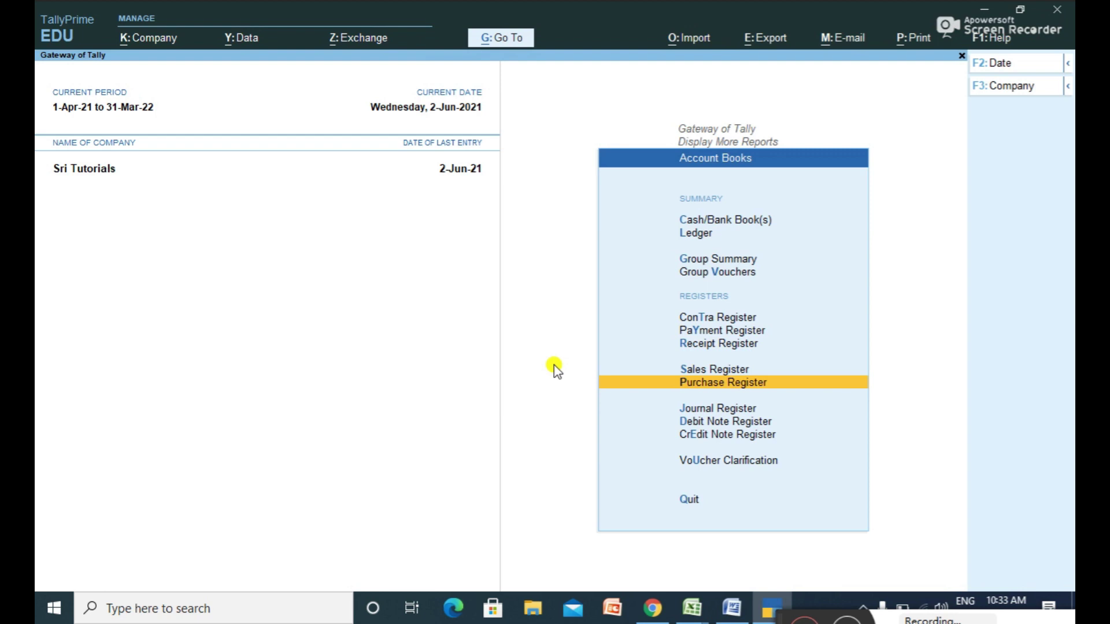
{"action": "key", "text": "Return"}
{"action": "key", "text": "Return"}
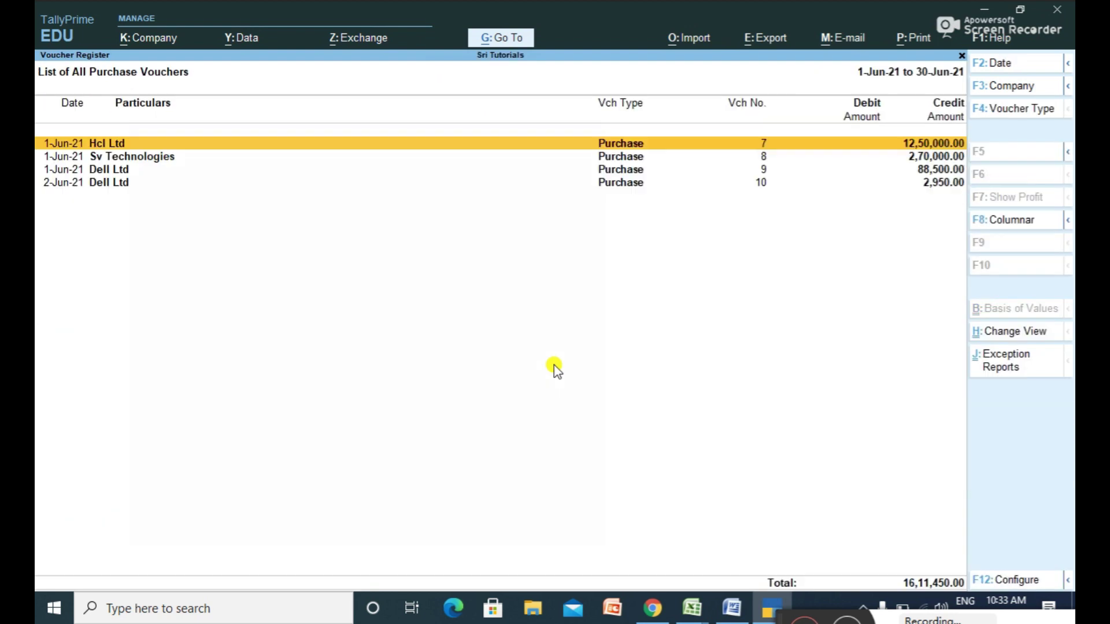
{"action": "left_click", "coordinate": [767, 54]}
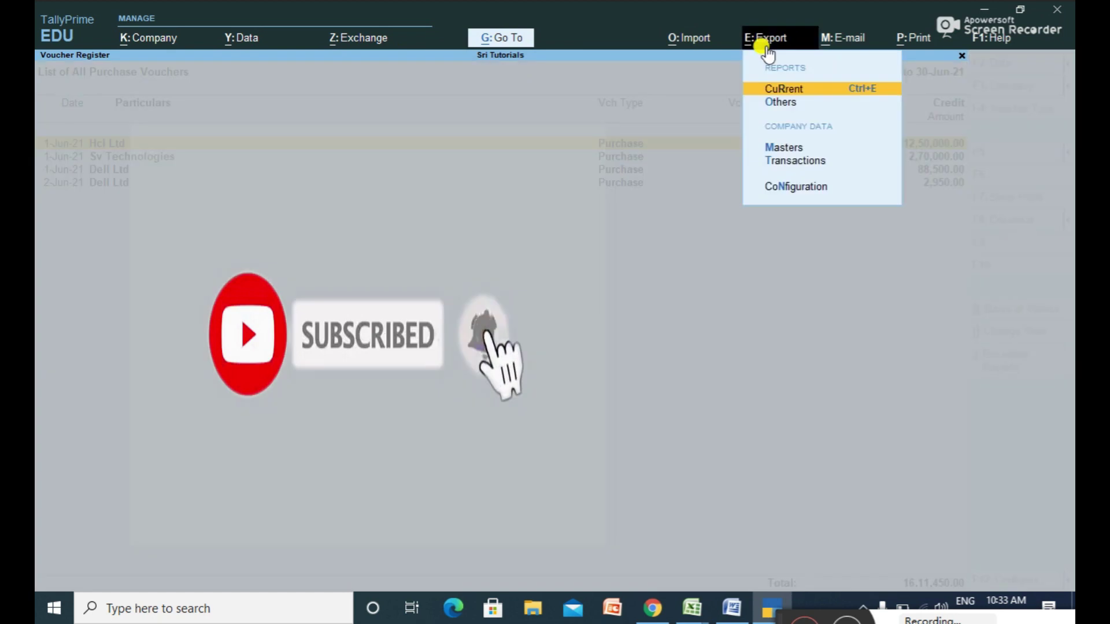
{"action": "left_click", "coordinate": [772, 95]}
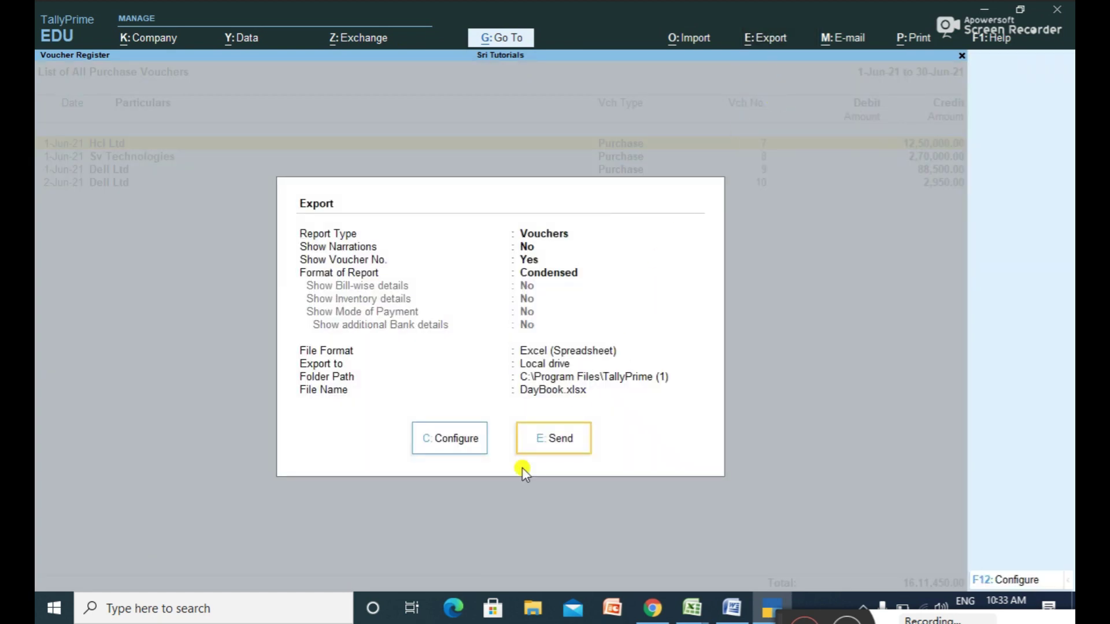
Send the four June purchase vouchers to DayBook.xlsx's Purchase Register sheet, then close Excel
{"action": "left_click", "coordinate": [560, 437]}
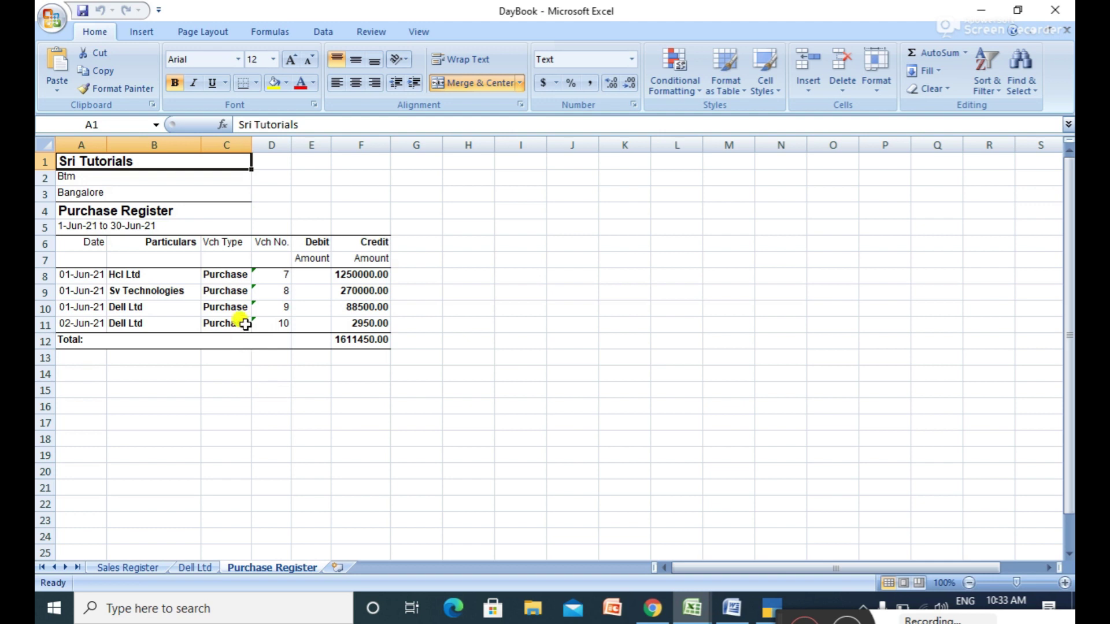
{"action": "left_click", "coordinate": [1055, 10]}
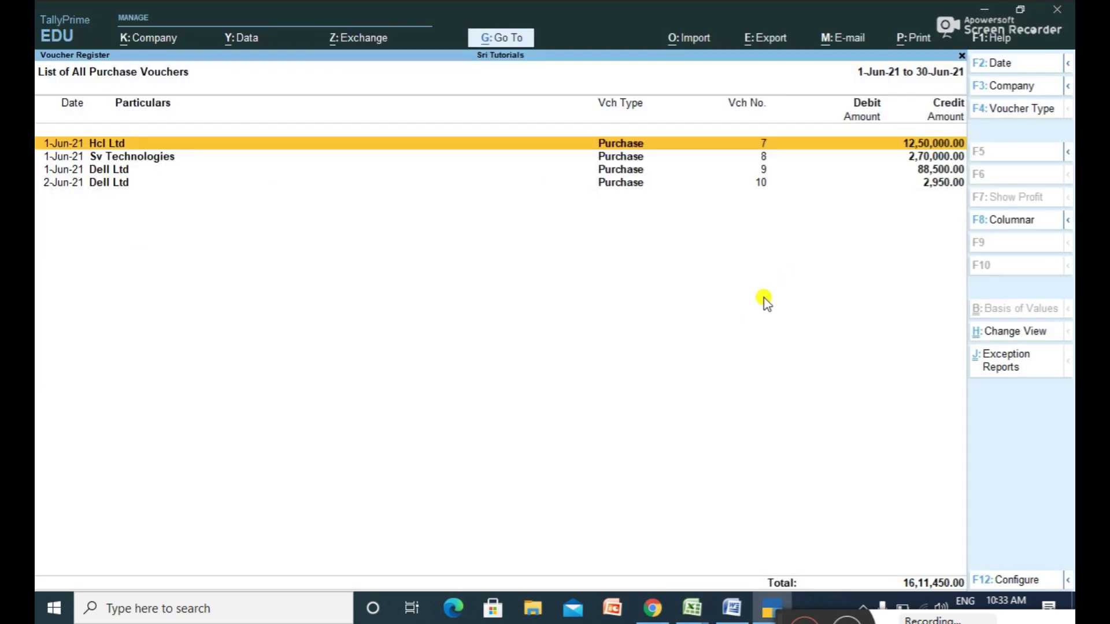
Back out to More Reports and open the Moniters stock item monthly summary under Inventory Books
{"action": "key", "text": "Escape"}
{"action": "key", "text": "Escape"}
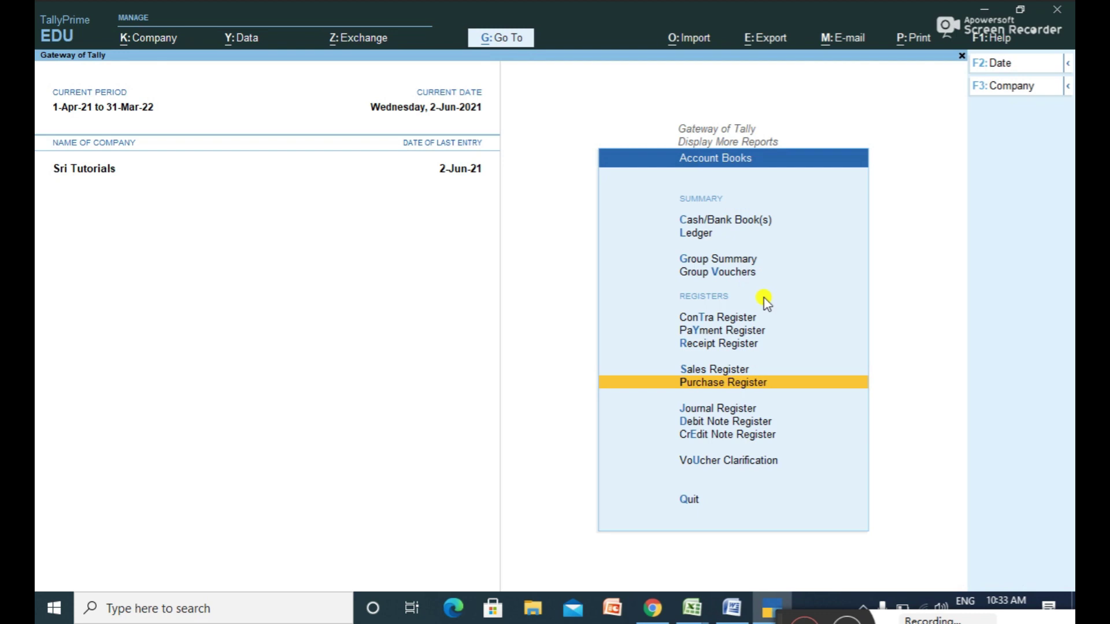
{"action": "key", "text": "Escape"}
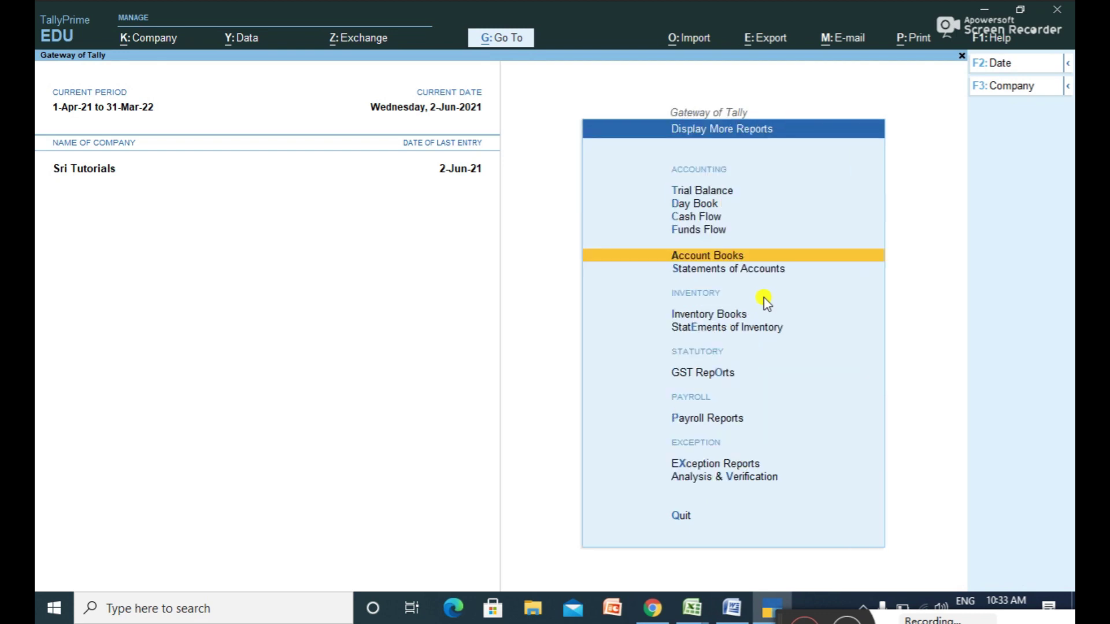
{"action": "left_click", "coordinate": [727, 313]}
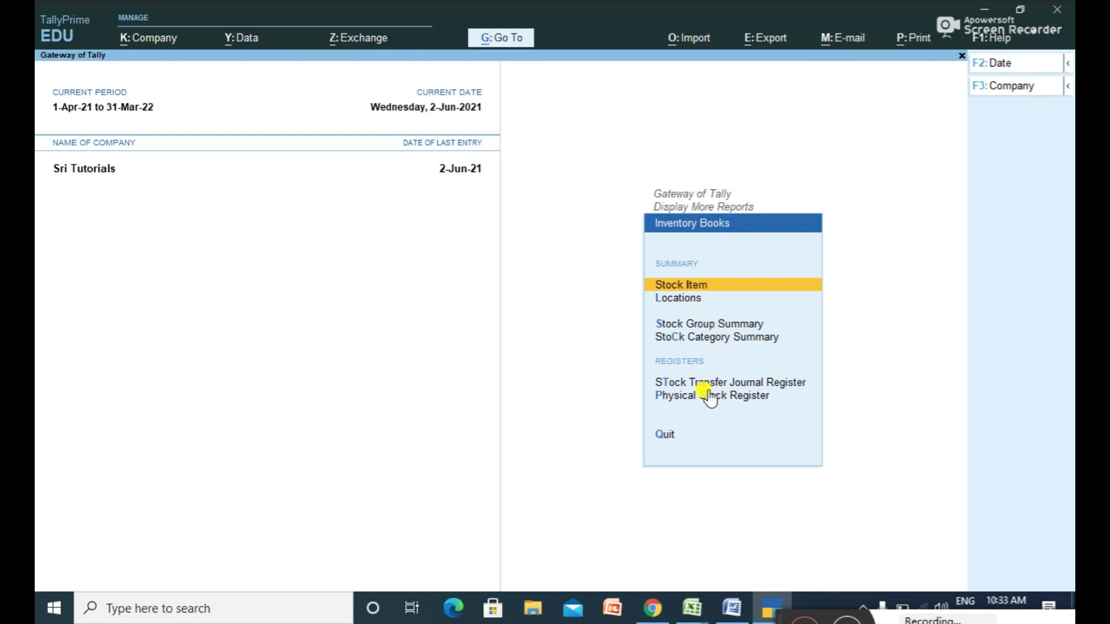
{"action": "left_click", "coordinate": [702, 287]}
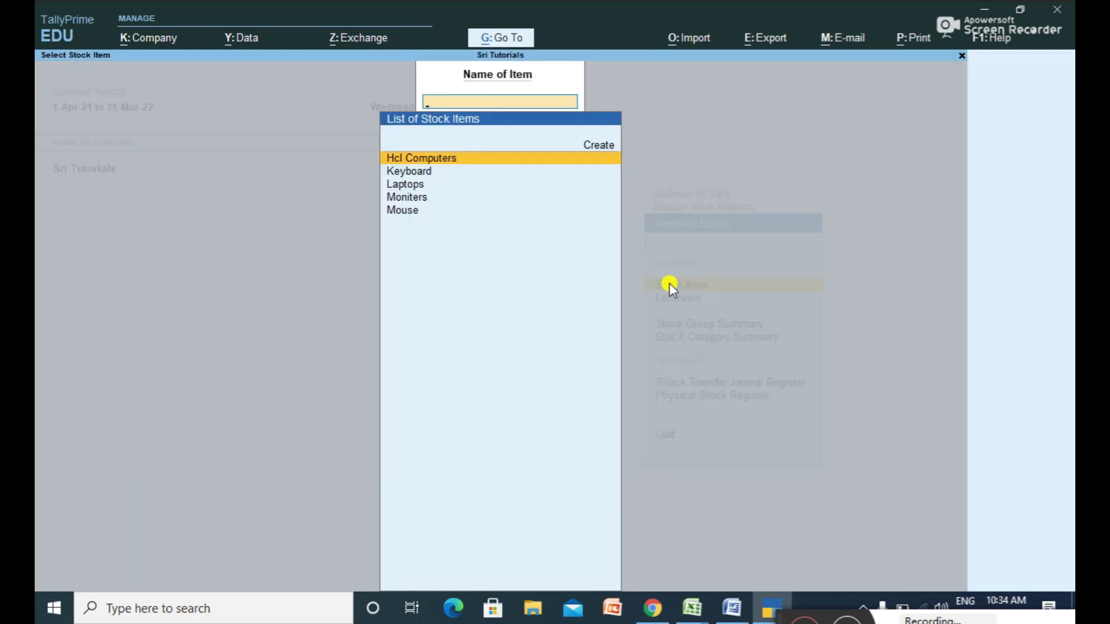
{"action": "key", "text": "Down"}
{"action": "key", "text": "Down"}
{"action": "key", "text": "Down"}
{"action": "key", "text": "Return"}
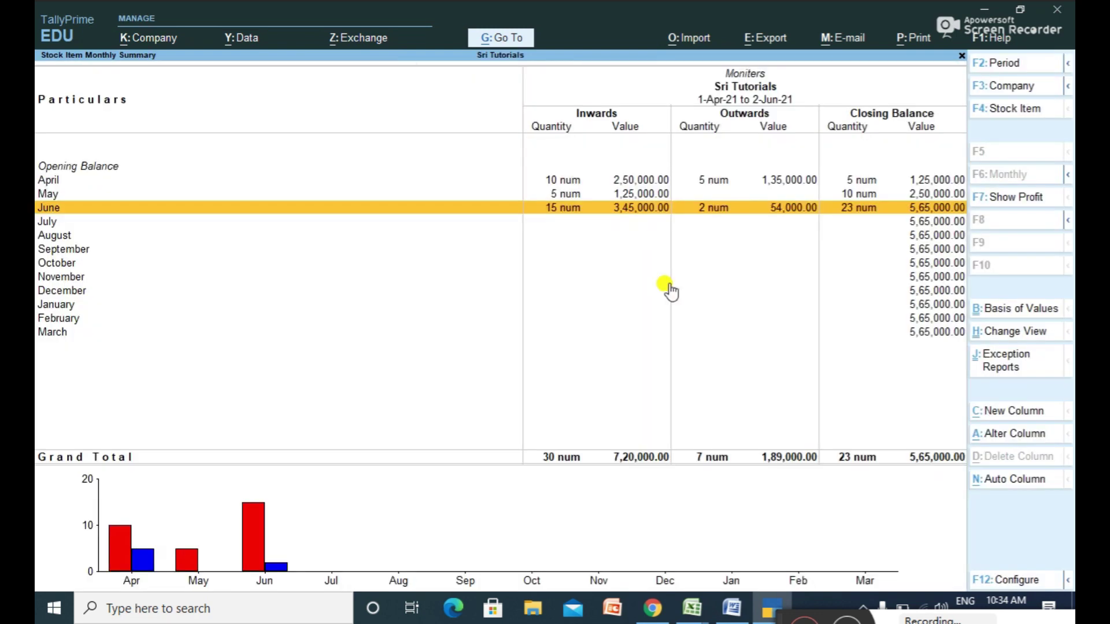
Drill into Moniters' April stock vouchers, then return to the More Reports list
{"action": "key", "text": "Up"}
{"action": "key", "text": "Up"}
{"action": "key", "text": "Return"}
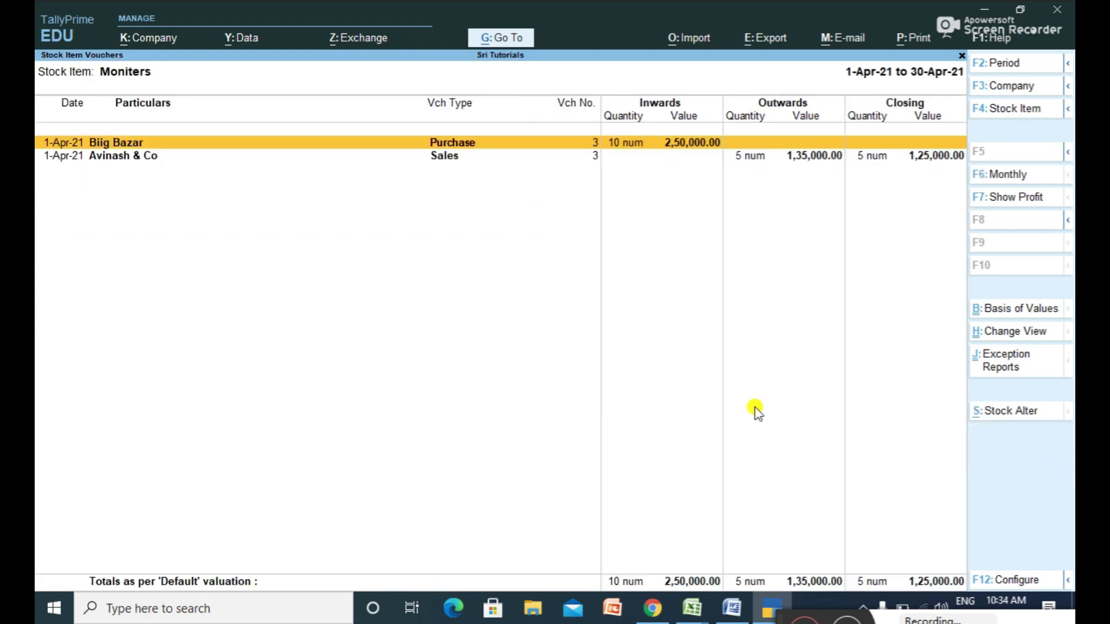
{"action": "key", "text": "Escape"}
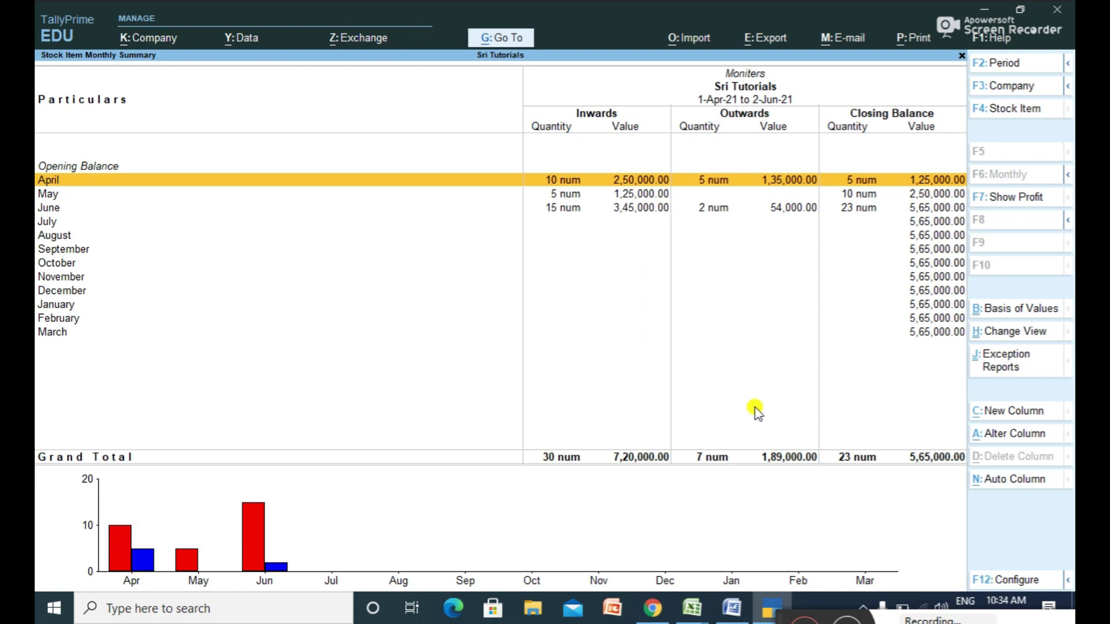
{"action": "key", "text": "Escape"}
{"action": "key", "text": "Escape"}
{"action": "key", "text": "Escape"}
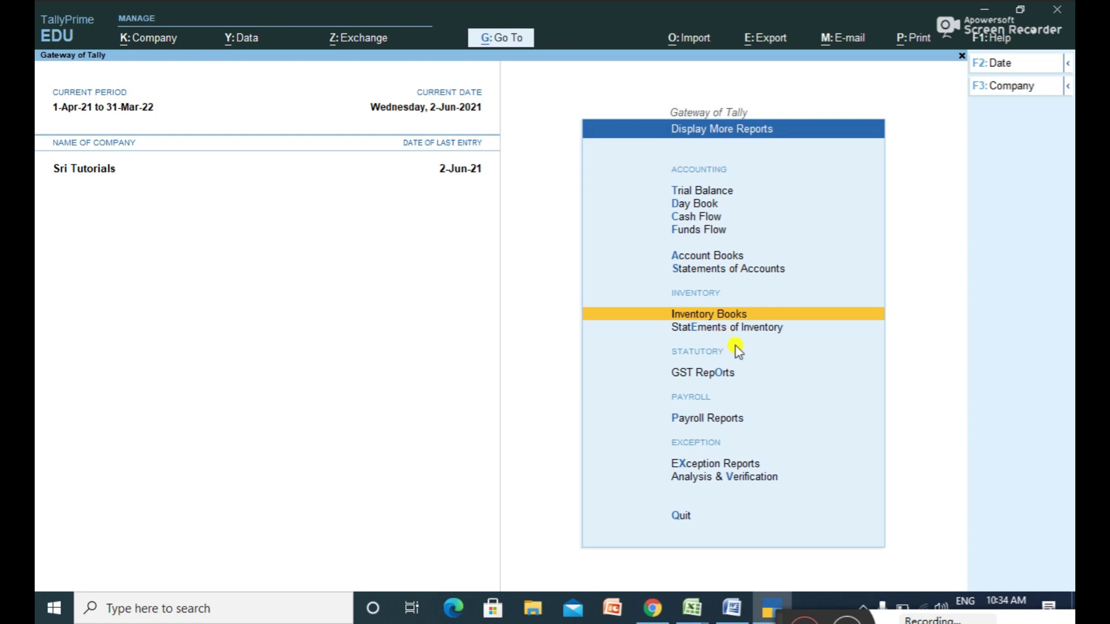
Open the Trial Balance and expand all groups in Export's Others report list, then reopen Export
{"action": "left_click", "coordinate": [712, 192]}
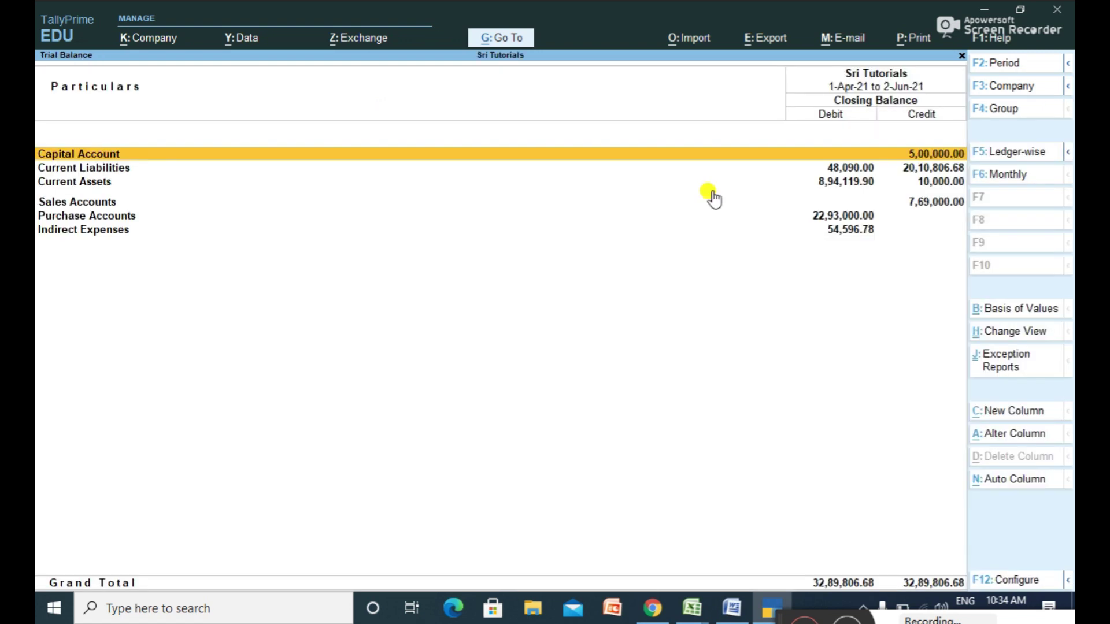
{"action": "left_click", "coordinate": [765, 35]}
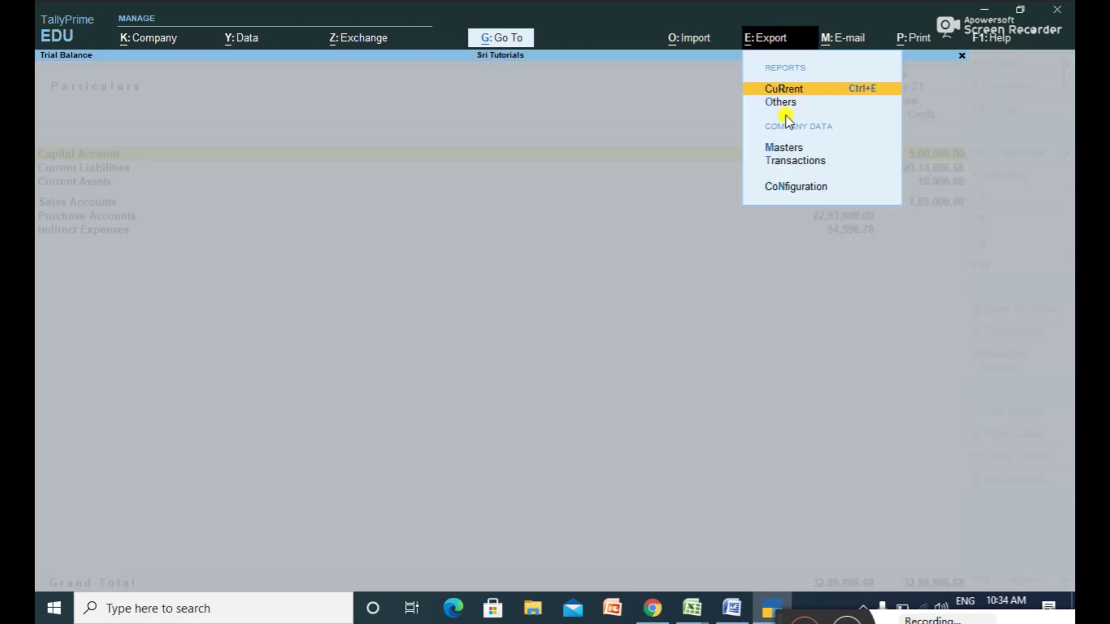
{"action": "left_click", "coordinate": [786, 115]}
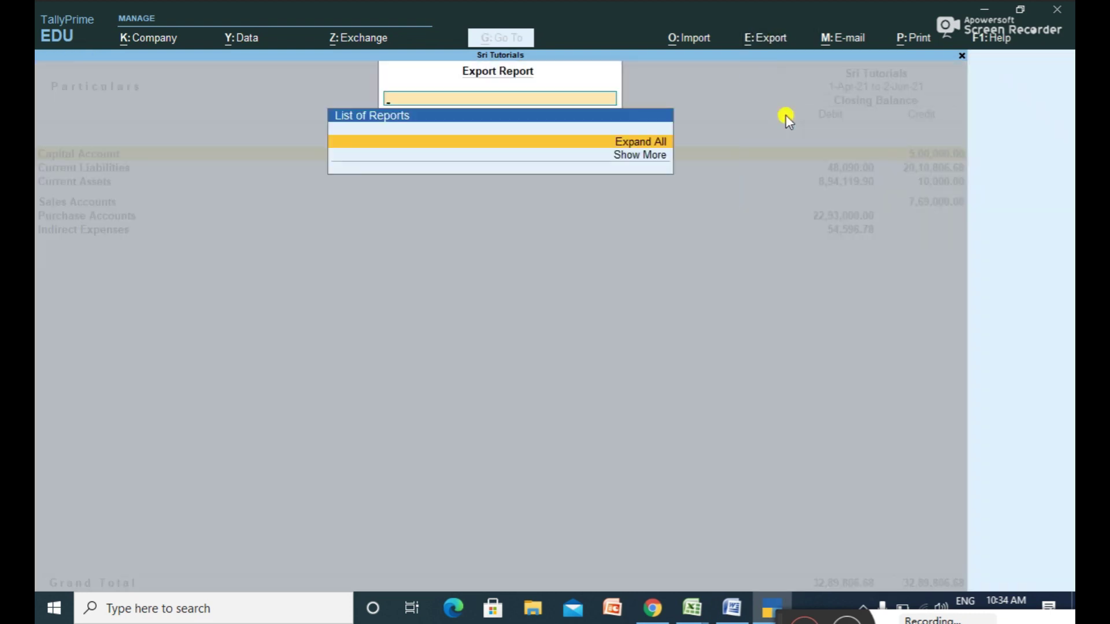
{"action": "key", "text": "Return"}
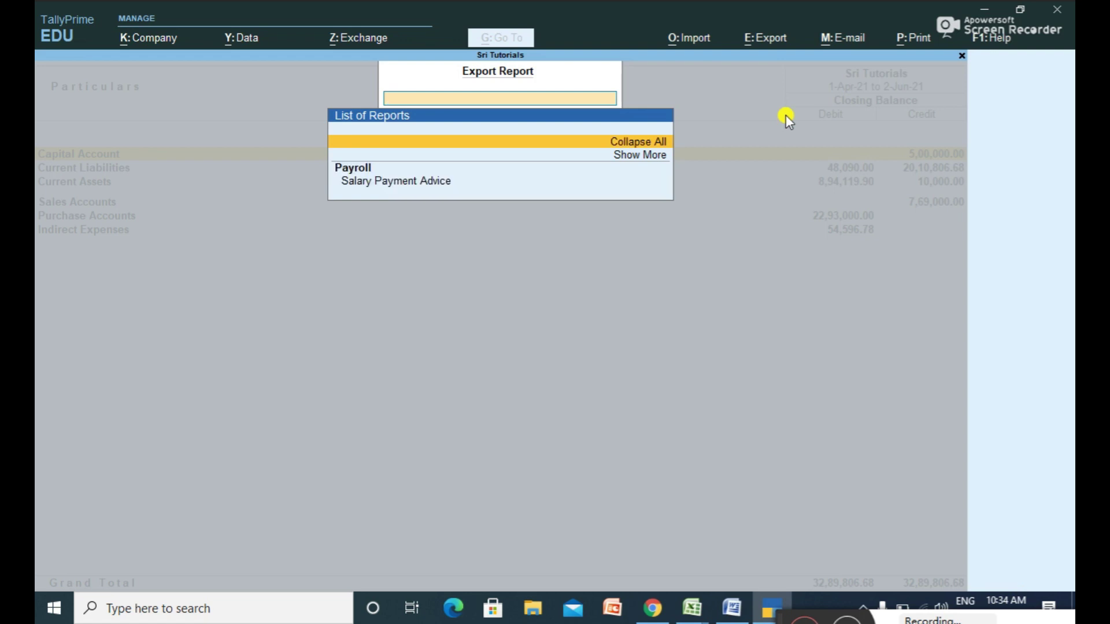
{"action": "key", "text": "Escape"}
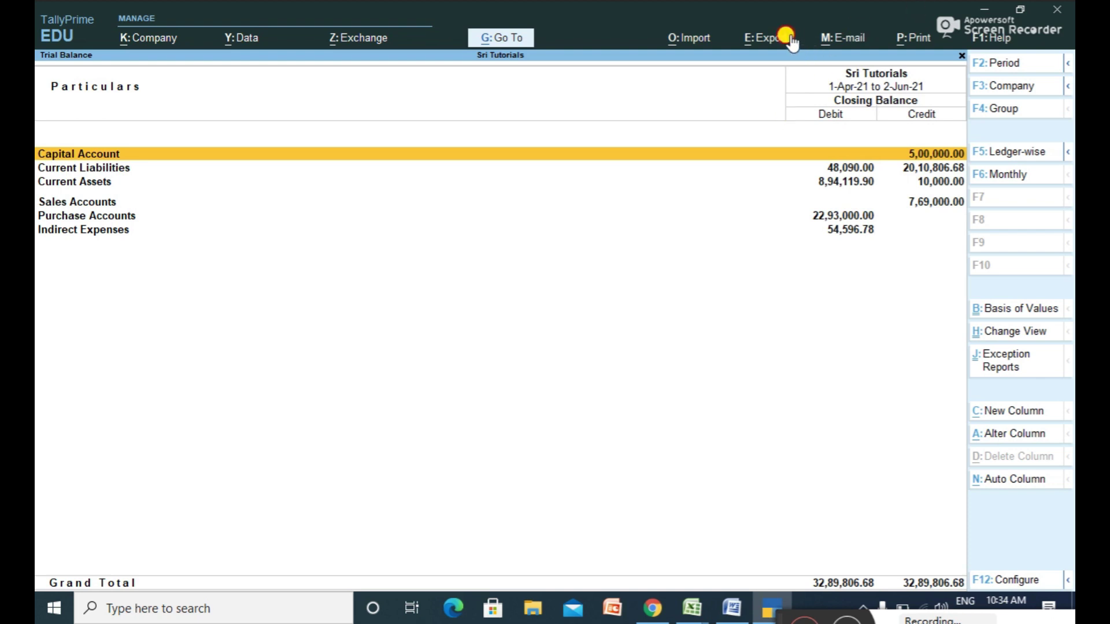
{"action": "left_click", "coordinate": [791, 37]}
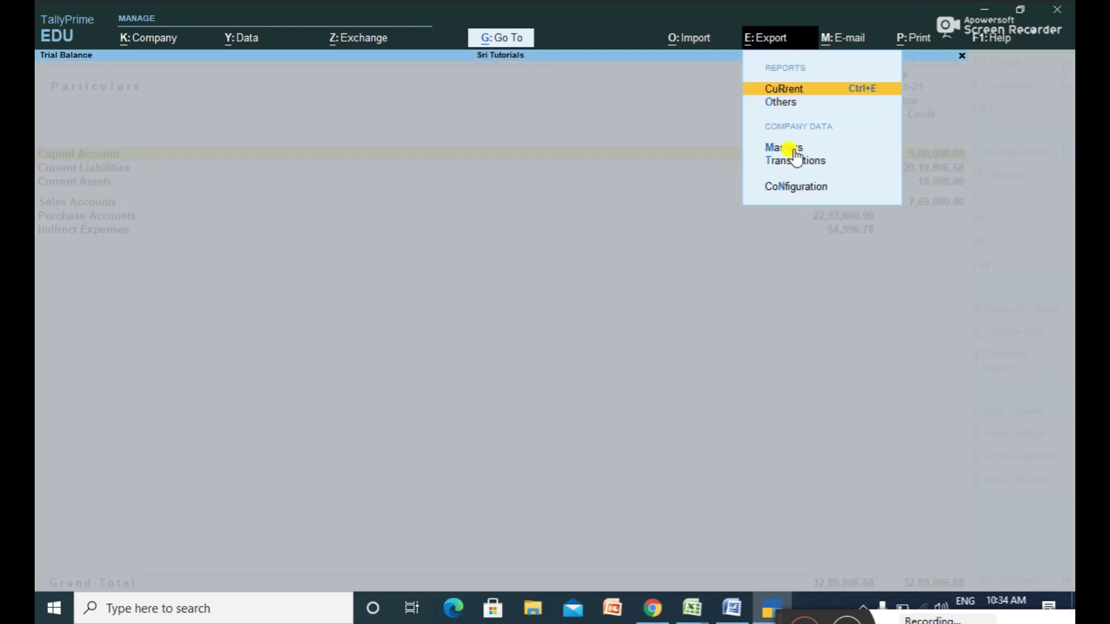
Configure the Masters export of Ledgers in XML (Data Interchange) format, saving Master.xml locally
{"action": "left_click", "coordinate": [794, 150]}
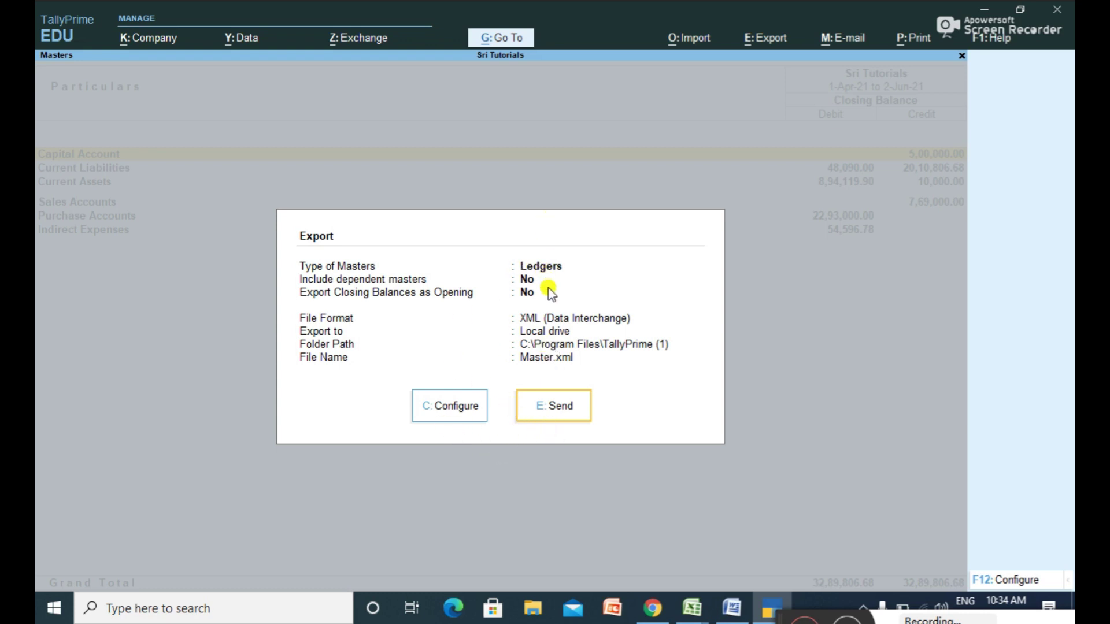
{"action": "left_click", "coordinate": [456, 408]}
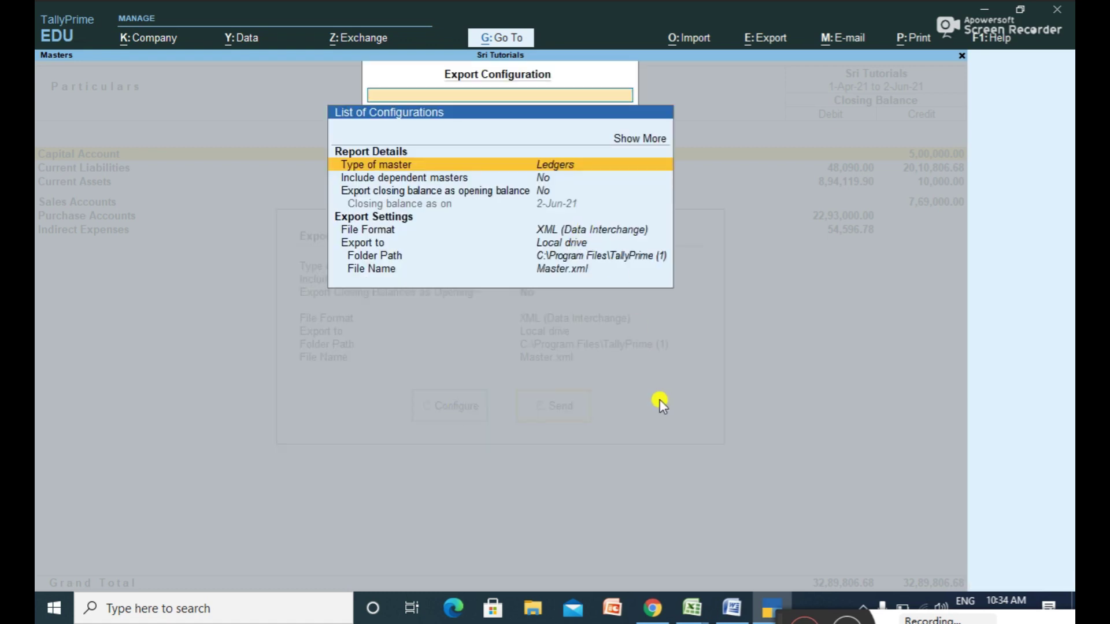
{"action": "left_click", "coordinate": [639, 231]}
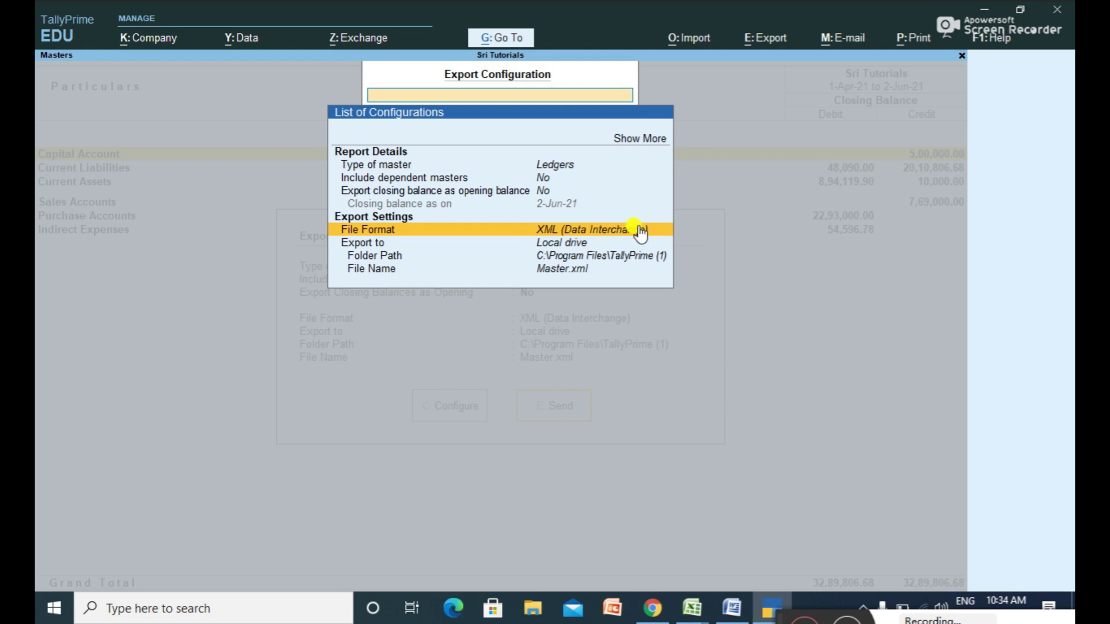
{"action": "left_click", "coordinate": [639, 230]}
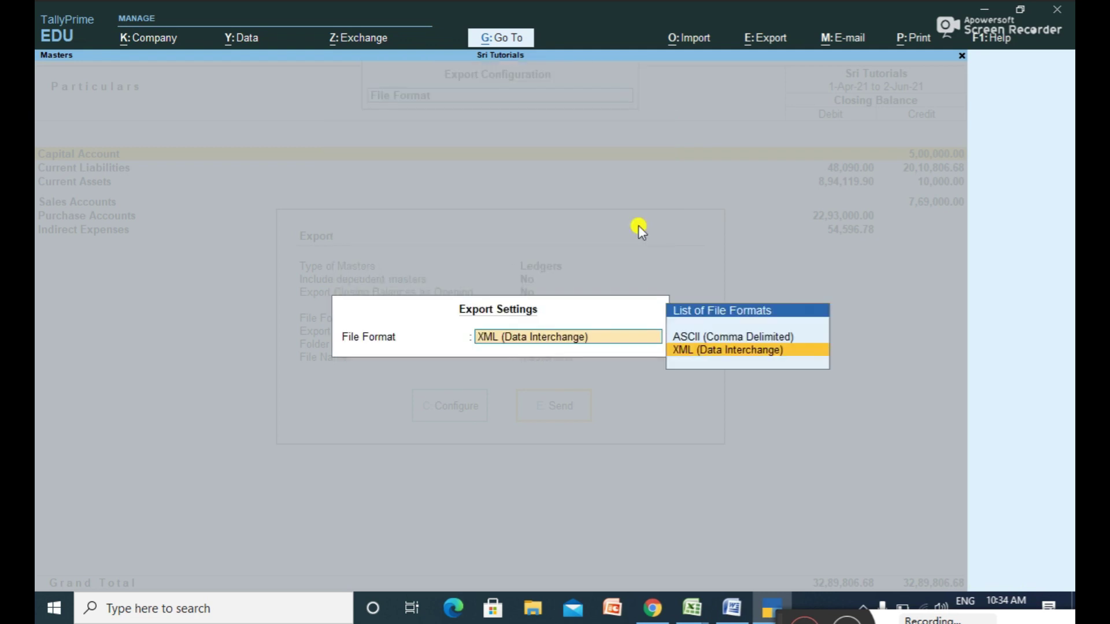
{"action": "key", "text": "Return"}
{"action": "left_click", "coordinate": [639, 230]}
{"action": "key", "text": "Return"}
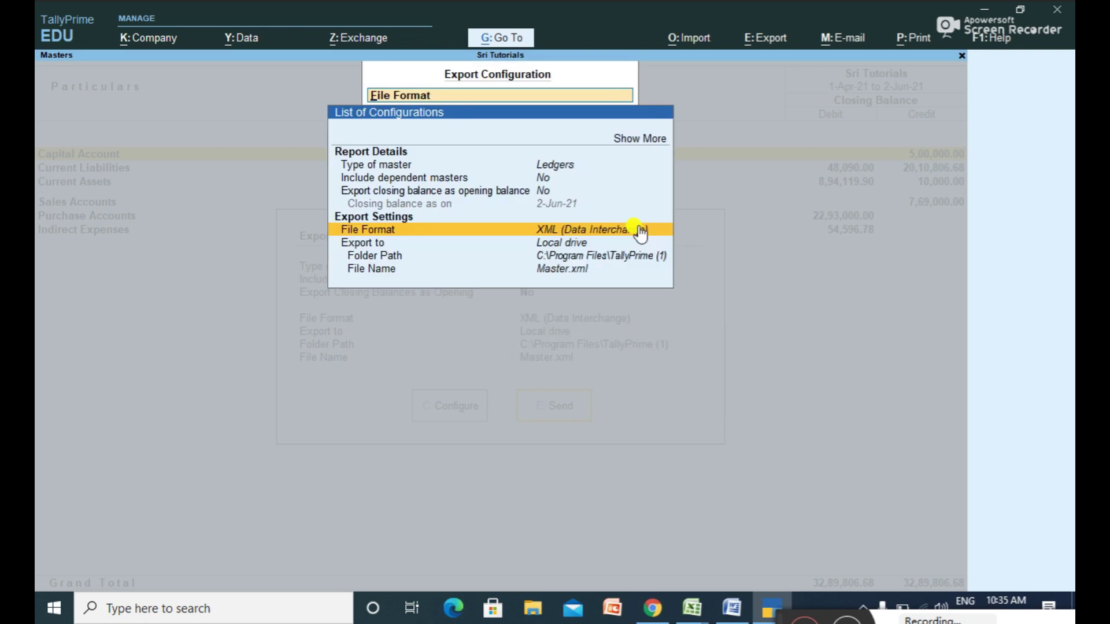
{"action": "key", "text": "Escape"}
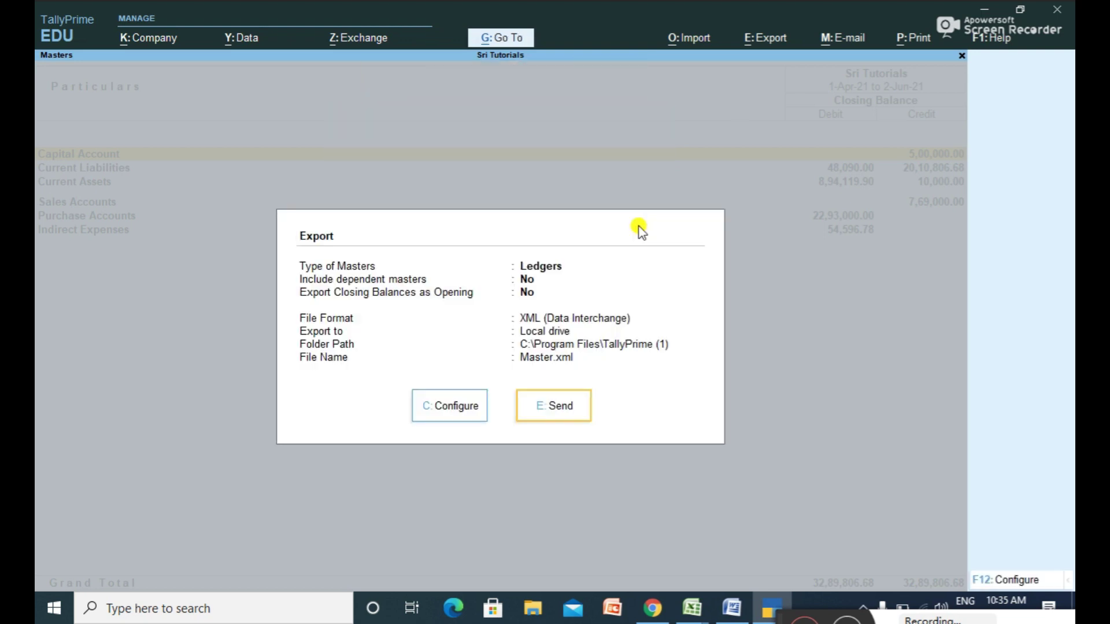
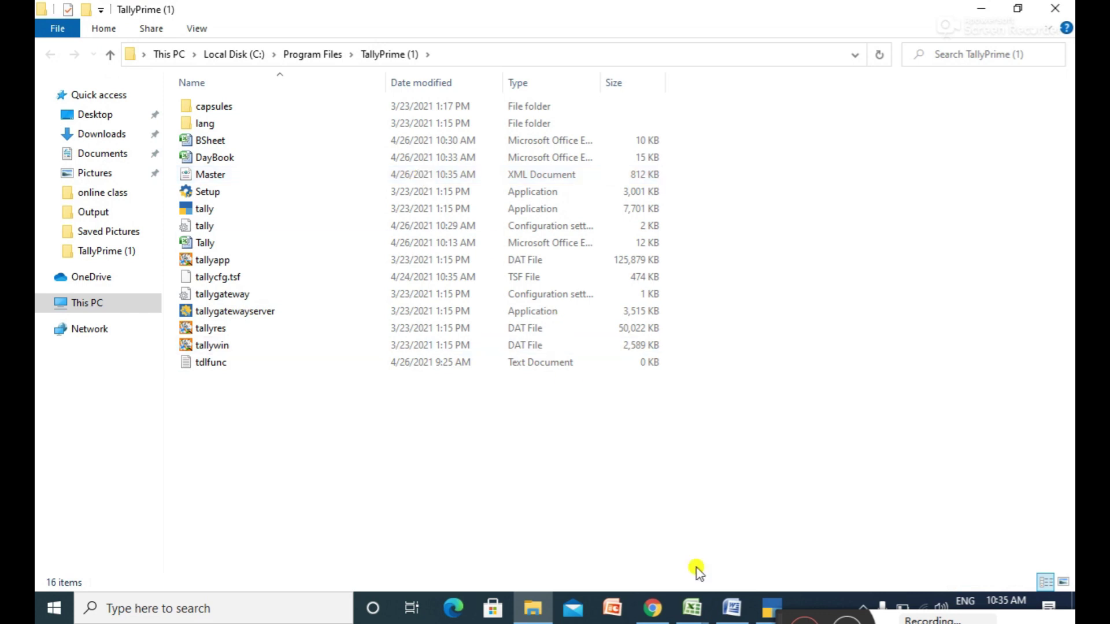
Restore down the TallyPrime (1) folder window to reveal TallyPrime's trial balance behind it
{"action": "key", "text": "super+Down"}
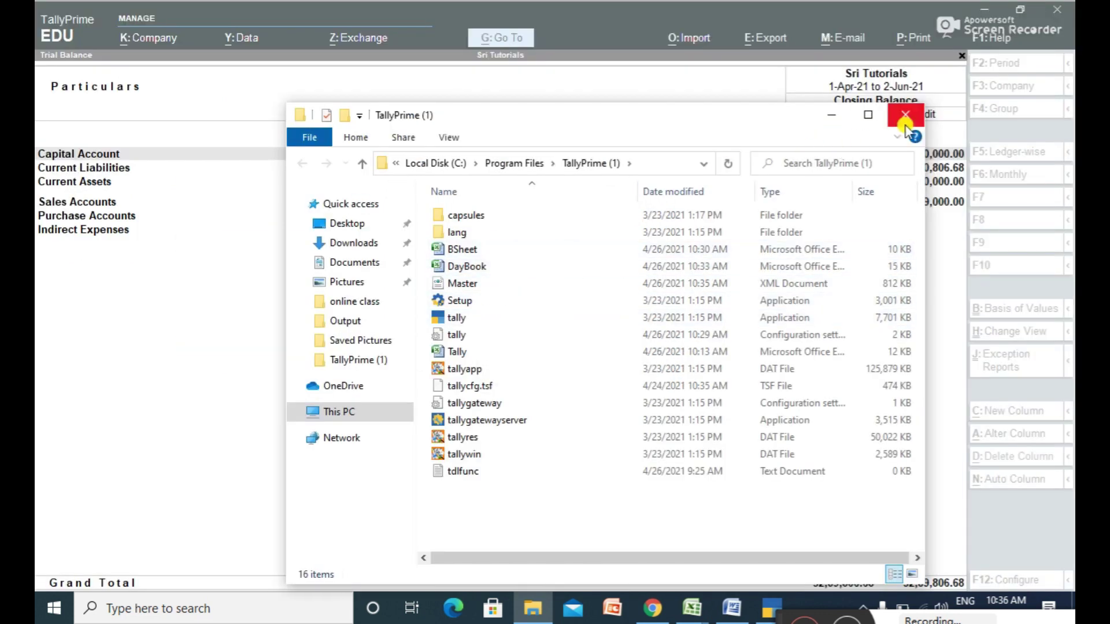
Export all vouchers for 1-Jun-21 to 30-Jun-21 as Transactions.xml in XML format
{"action": "left_click", "coordinate": [905, 115]}
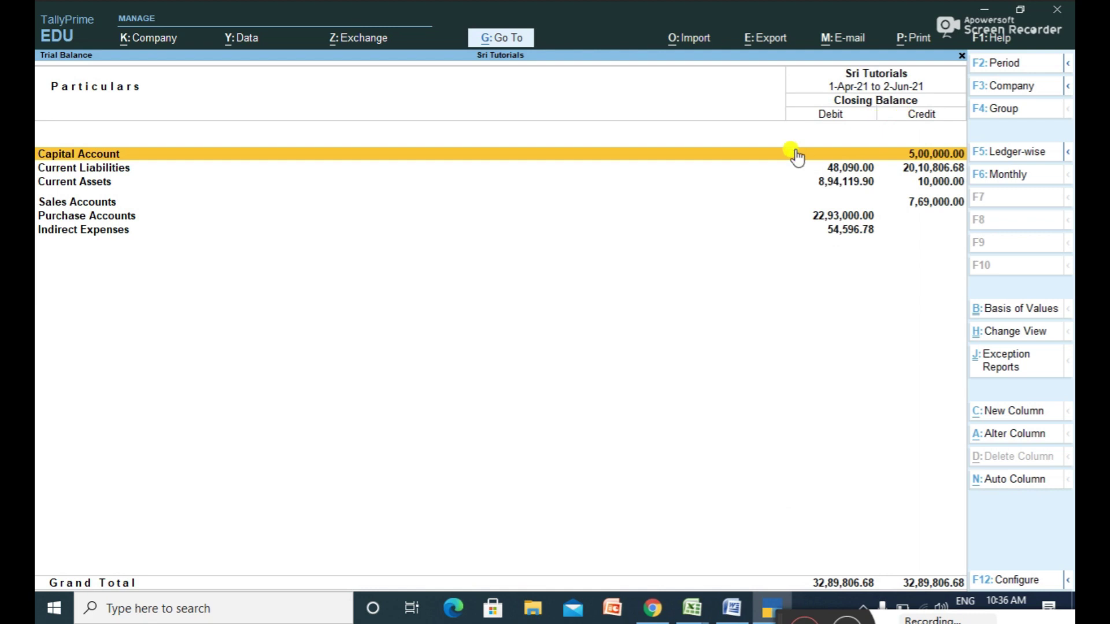
{"action": "left_click", "coordinate": [765, 41]}
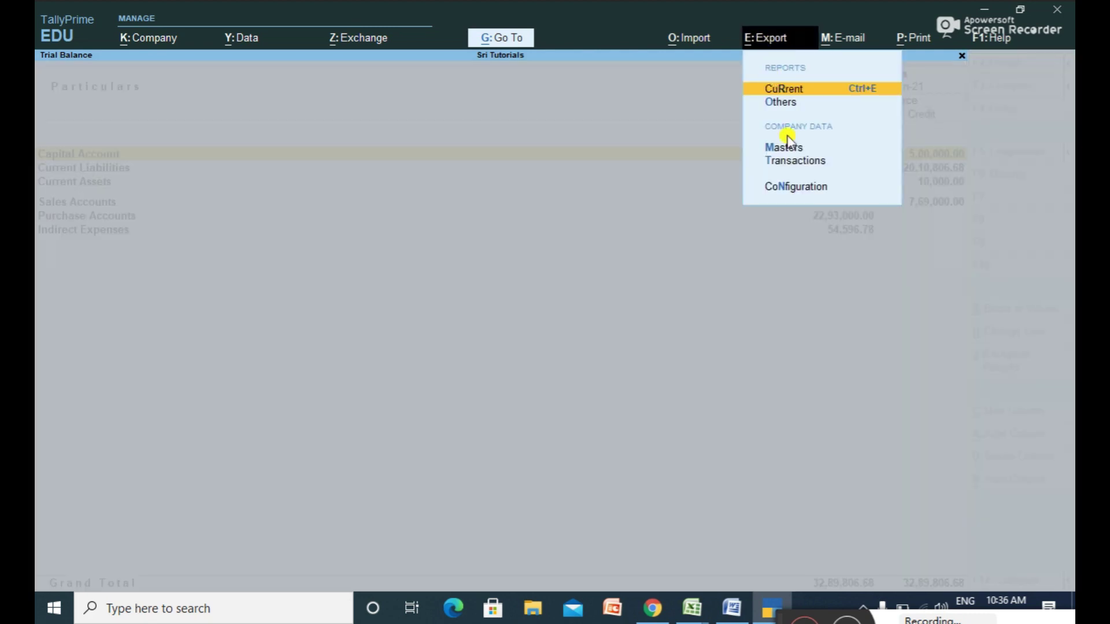
{"action": "left_click", "coordinate": [797, 162]}
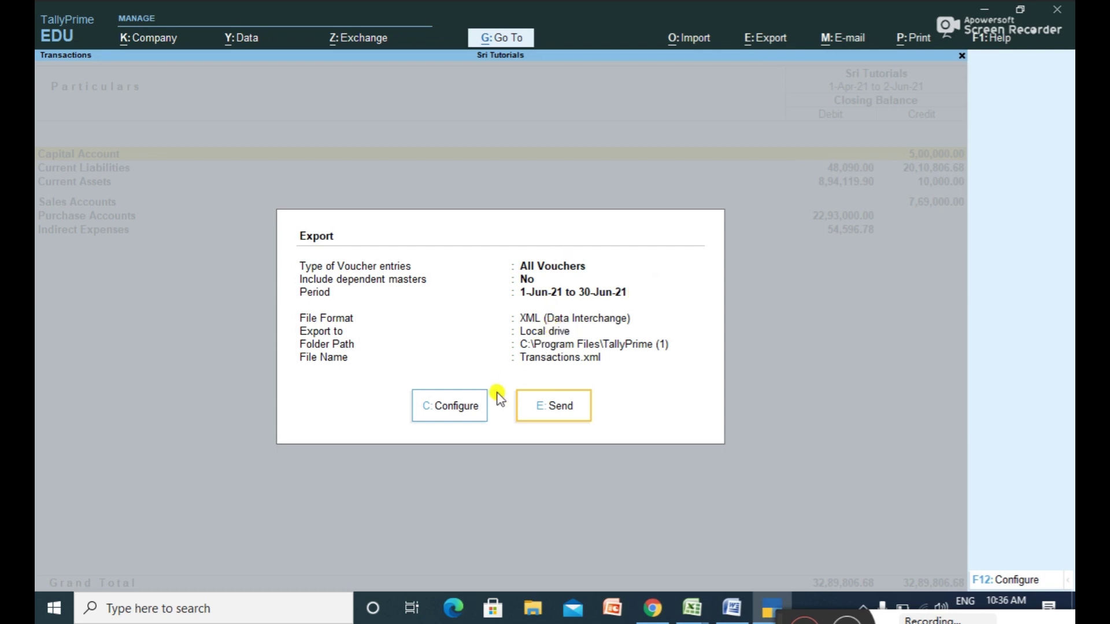
{"action": "left_click", "coordinate": [545, 404]}
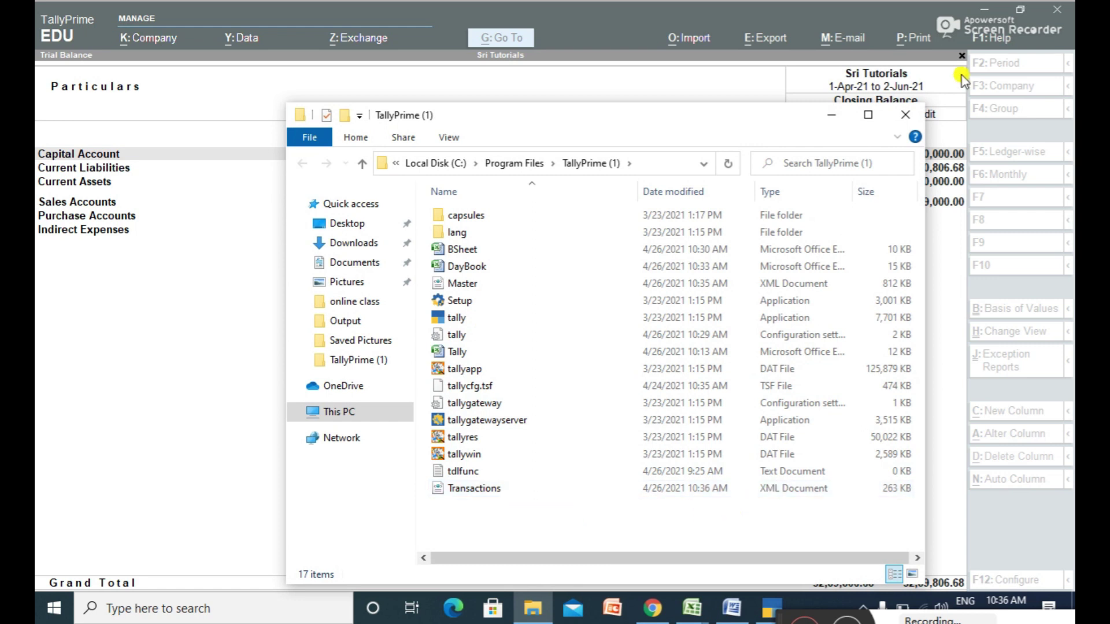
Close the folder showing Transactions.xml and back out of Export and the Trial Balance
{"action": "left_click", "coordinate": [908, 115]}
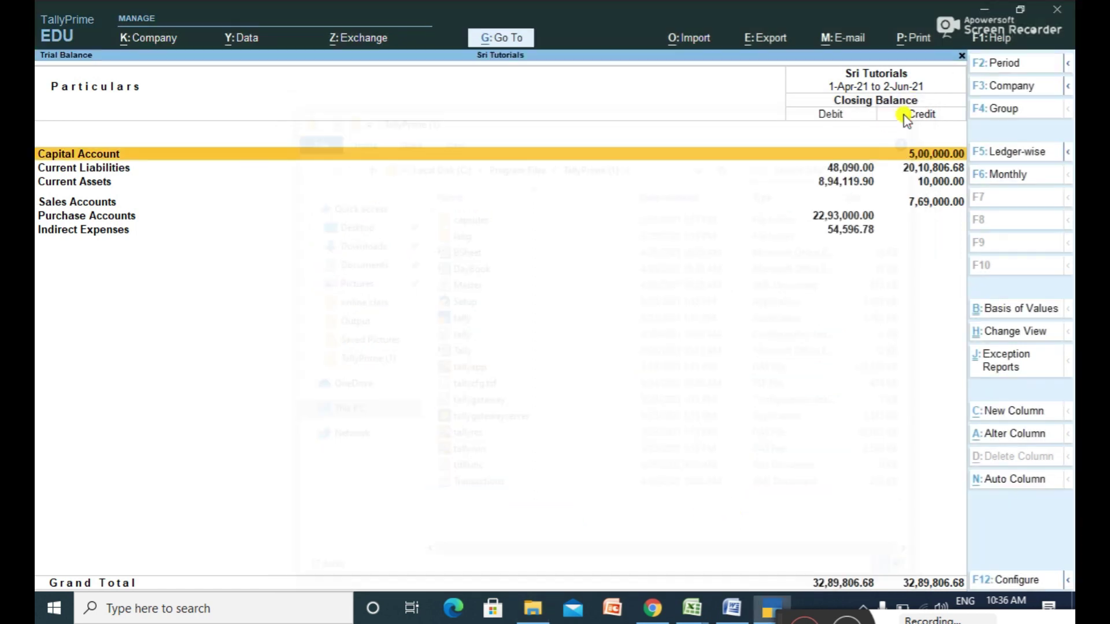
{"action": "left_click", "coordinate": [764, 38]}
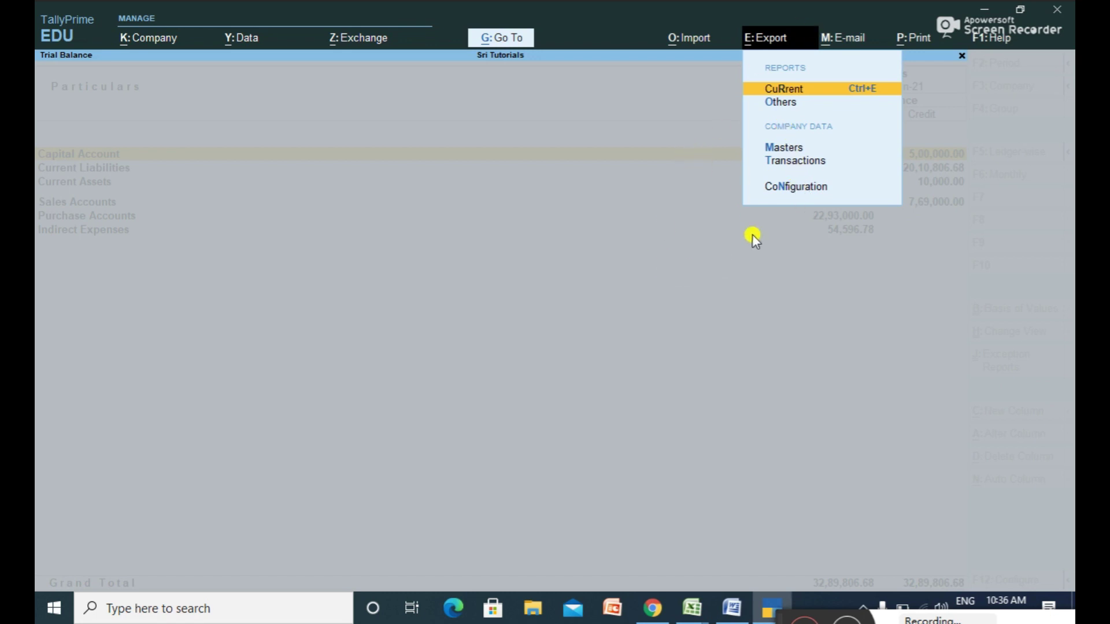
{"action": "key", "text": "Escape"}
{"action": "key", "text": "Escape"}
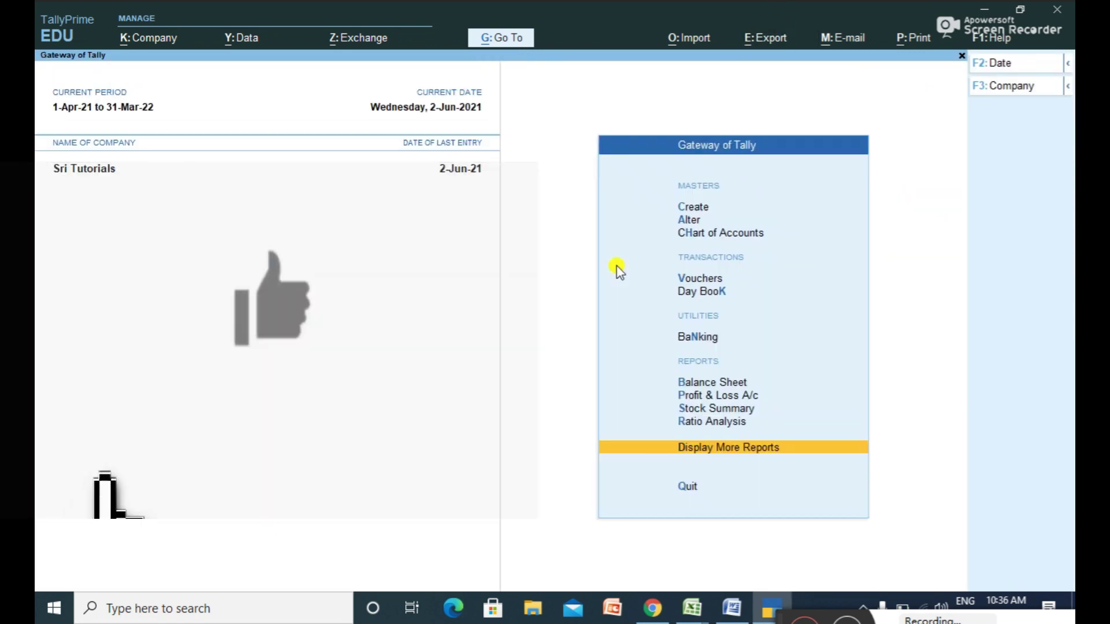